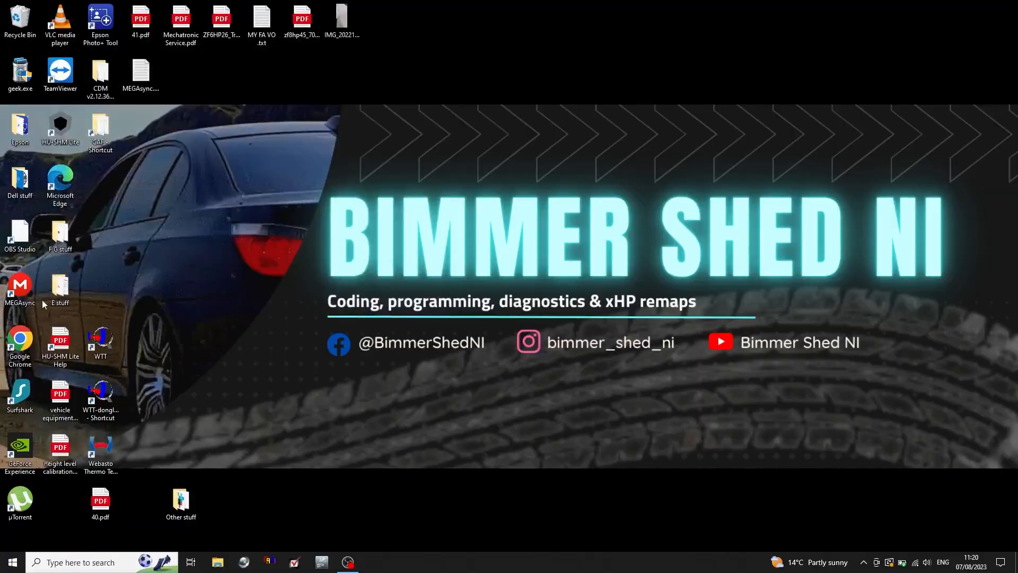
Open the E stuff folder from the desktop and launch INPA from it.
{"action": "double_click", "coordinate": [58, 289]}
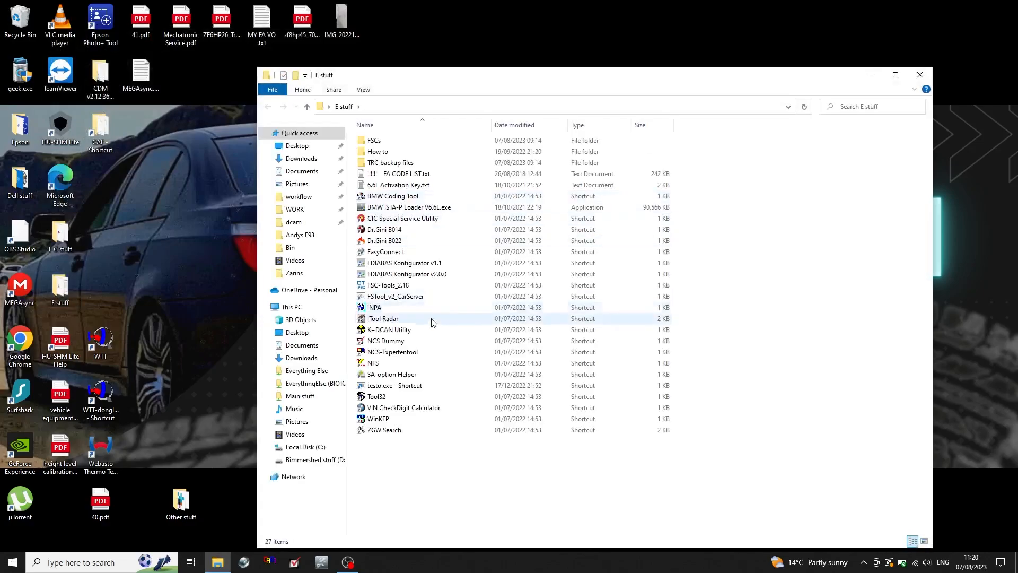
{"action": "left_click", "coordinate": [378, 310]}
{"action": "double_click", "coordinate": [378, 311]}
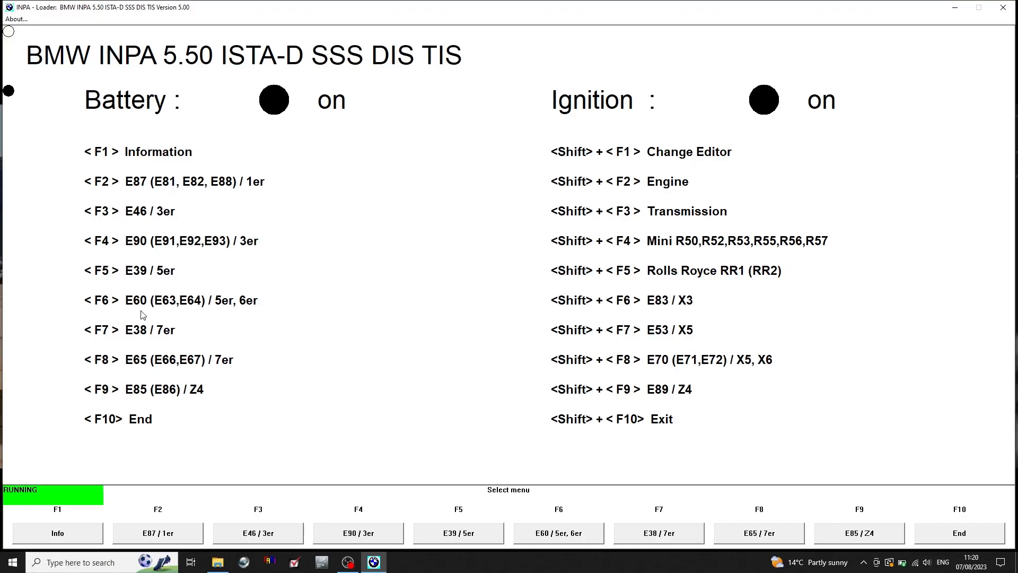
Open the functional jobs for the E60 series and read the user information field (AIF) of all control units.
{"action": "left_click", "coordinate": [566, 533]}
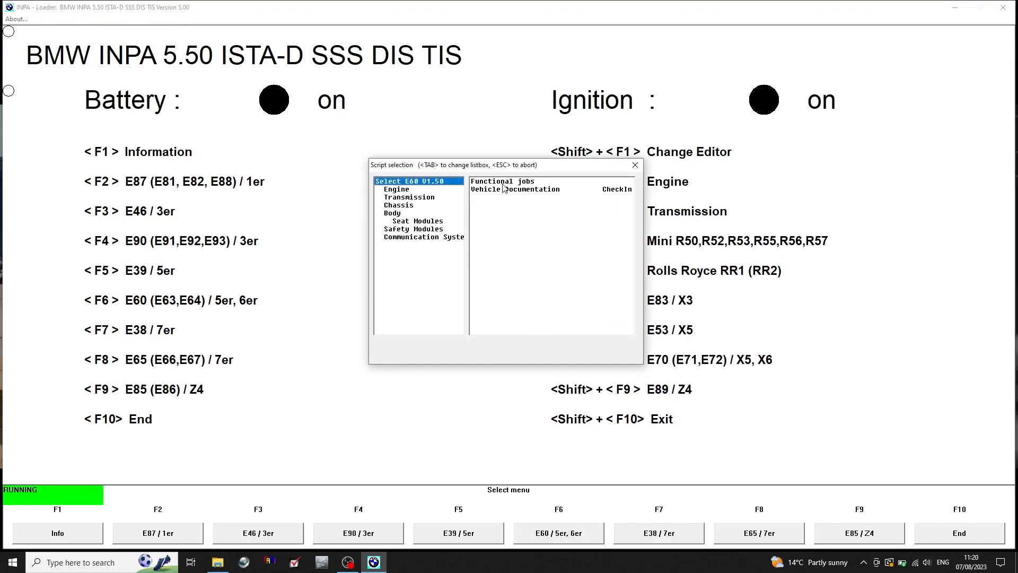
{"action": "double_click", "coordinate": [502, 181]}
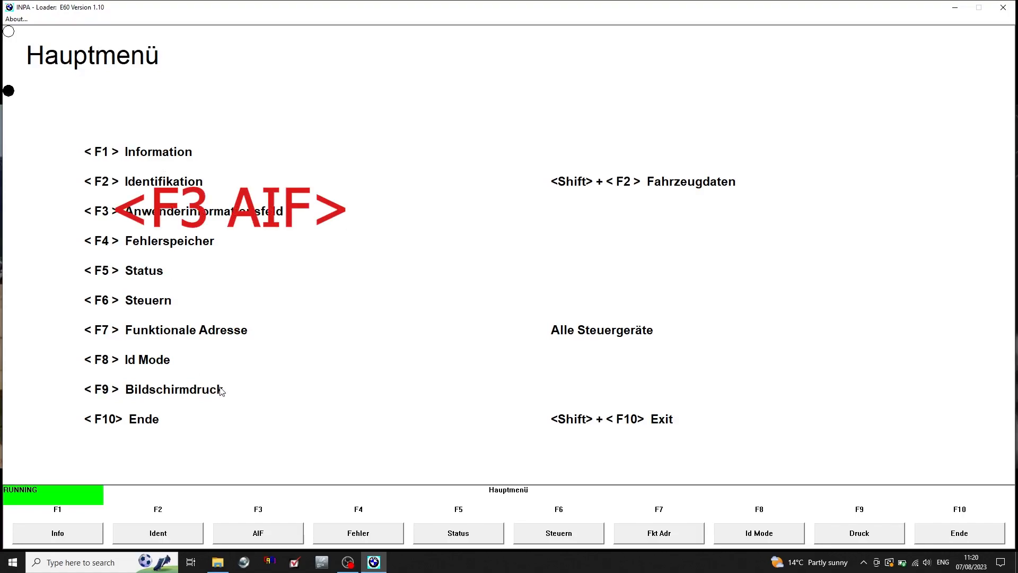
{"action": "key", "text": "F3"}
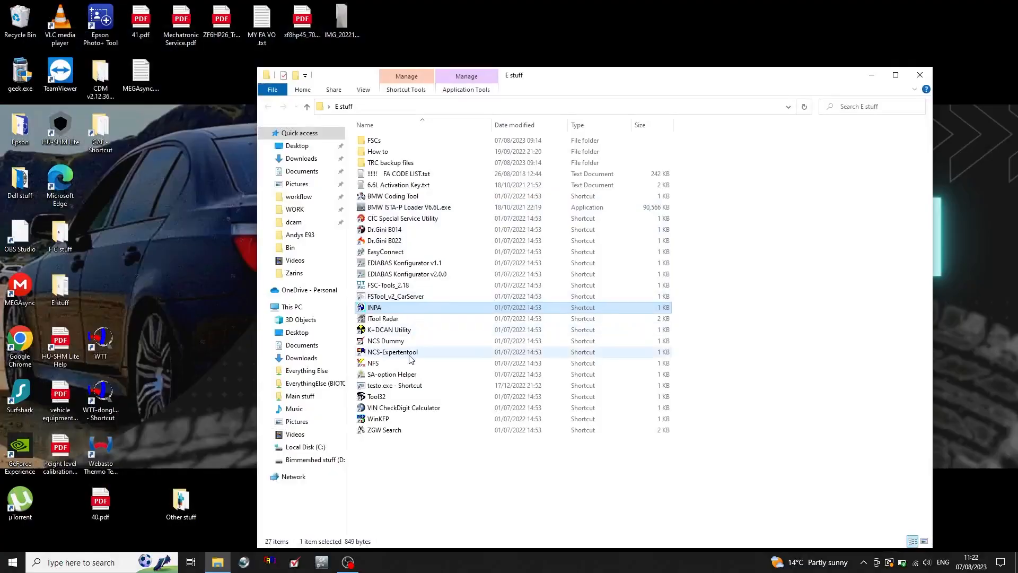
Move the E stuff window aside, launch NCS-Expertentool from it and load the Biotoxic Manipulation profile.
{"action": "left_click_drag", "start_coordinate": [525, 80], "coordinate": [310, 18]}
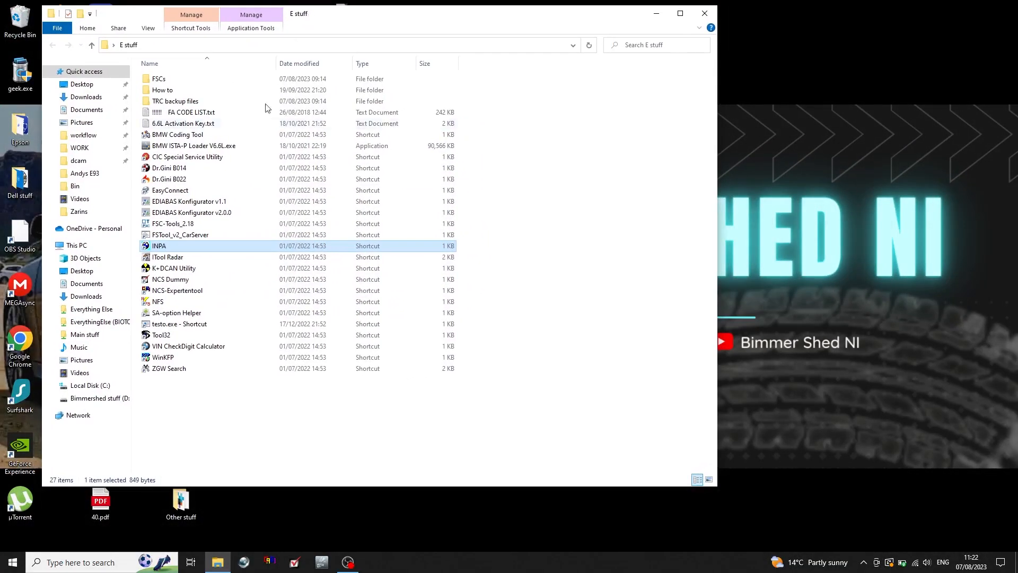
{"action": "double_click", "coordinate": [179, 292]}
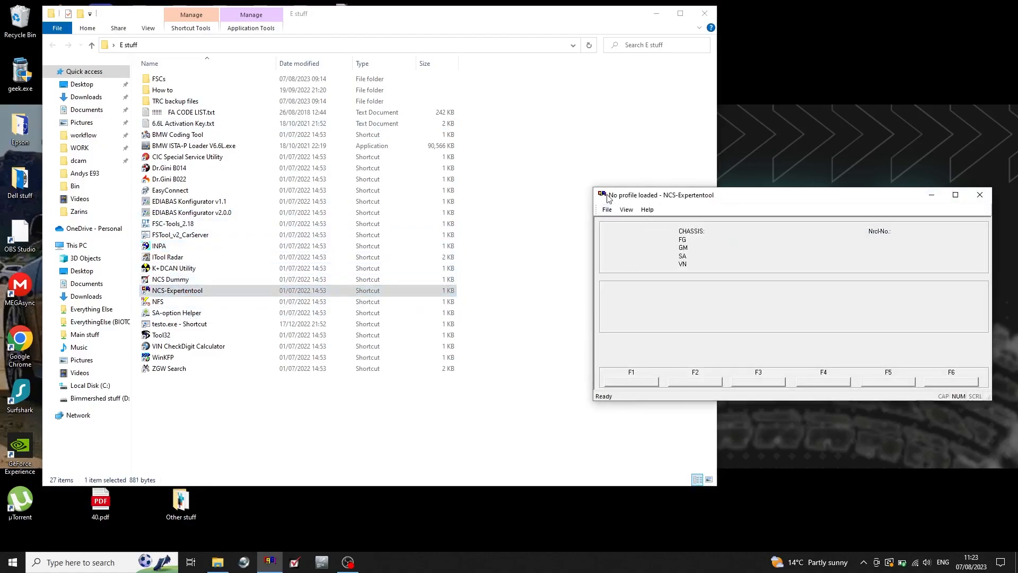
{"action": "left_click", "coordinate": [608, 210]}
{"action": "left_click", "coordinate": [624, 226]}
{"action": "double_click", "coordinate": [752, 259]}
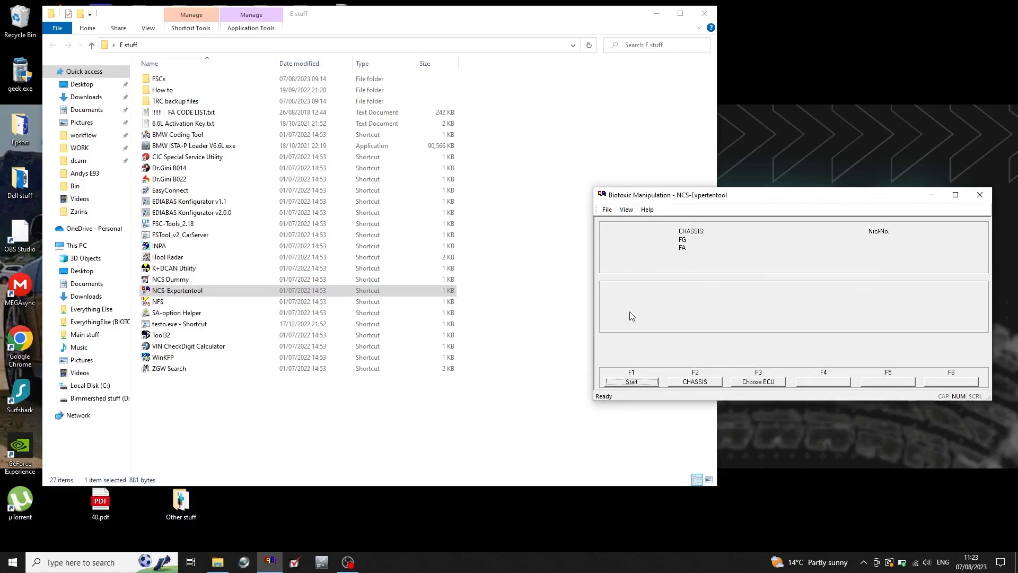
Read the vehicle order for chassis E60 using the CAS module as the source ECU.
{"action": "left_click", "coordinate": [638, 383]}
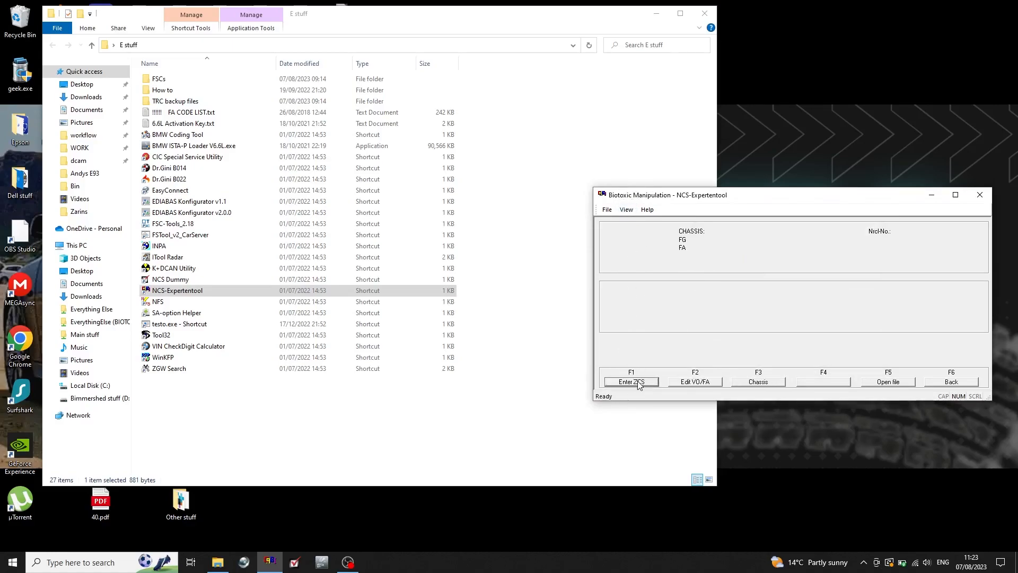
{"action": "left_click", "coordinate": [759, 381]}
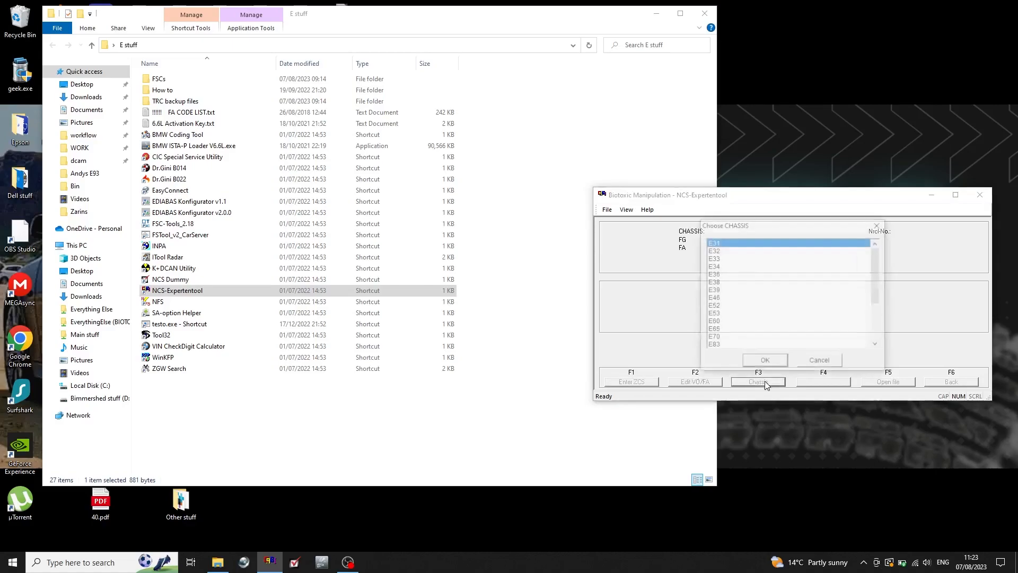
{"action": "left_click", "coordinate": [721, 322]}
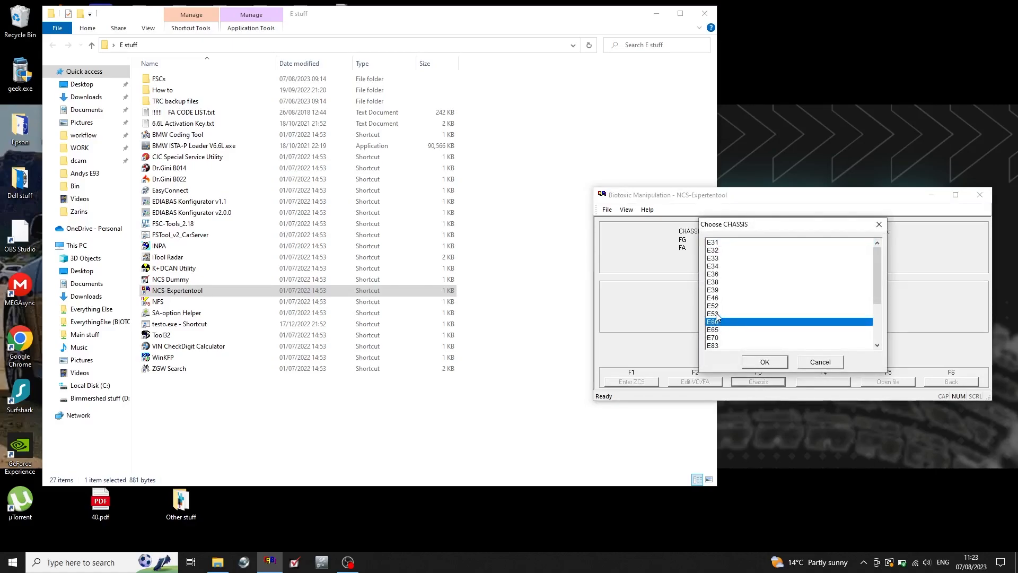
{"action": "left_click", "coordinate": [717, 315]}
{"action": "left_click", "coordinate": [716, 322]}
{"action": "key", "text": "Up"}
{"action": "key", "text": "Down"}
{"action": "key", "text": "Down"}
{"action": "key", "text": "Up"}
{"action": "key", "text": "Up"}
{"action": "key", "text": "Down"}
{"action": "key", "text": "Return"}
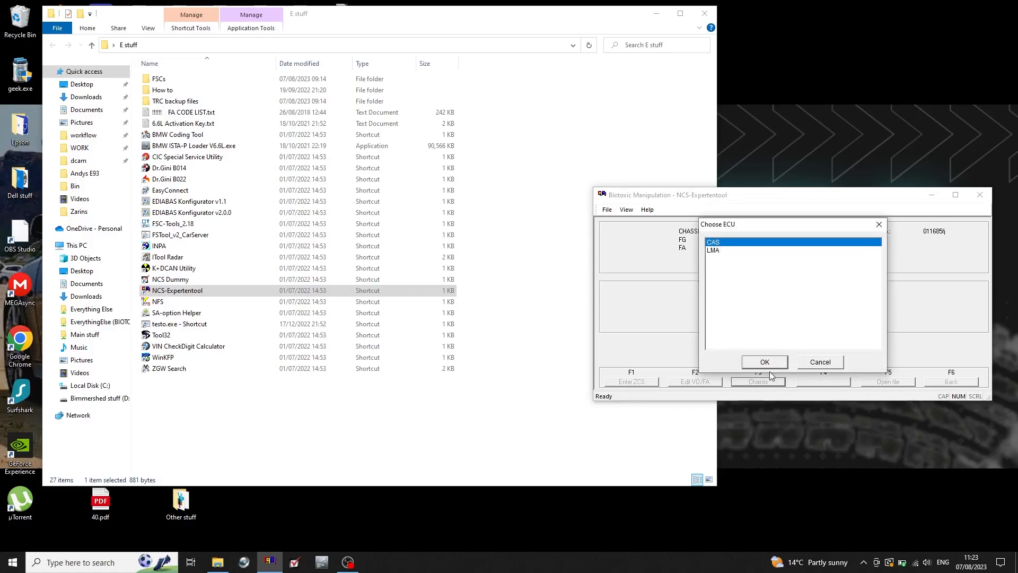
{"action": "key", "text": "Return"}
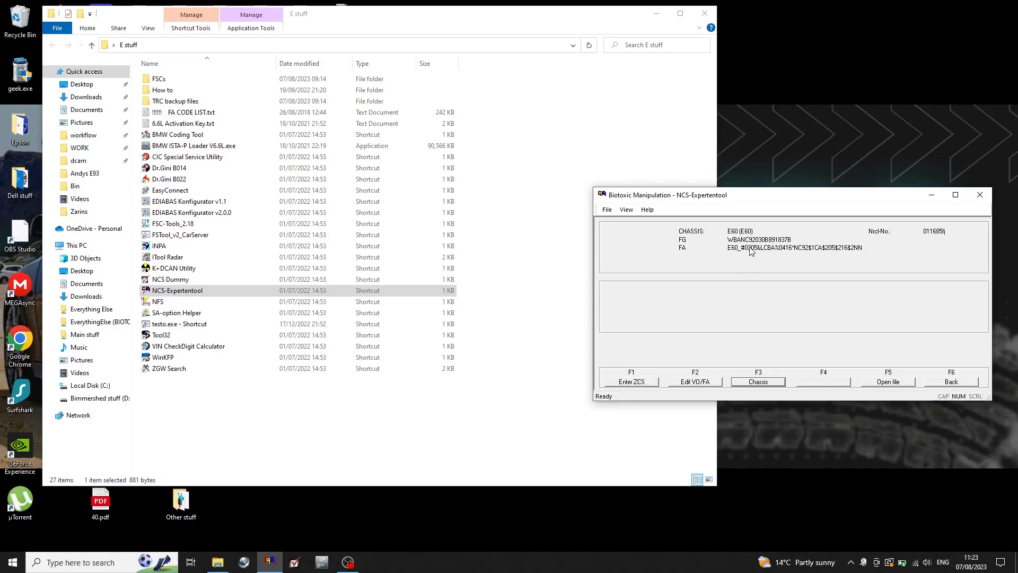
Return to the main functions and choose IHKA for single-ECU processing, checking the module list in INPA's user information field.
{"action": "left_click", "coordinate": [949, 382]}
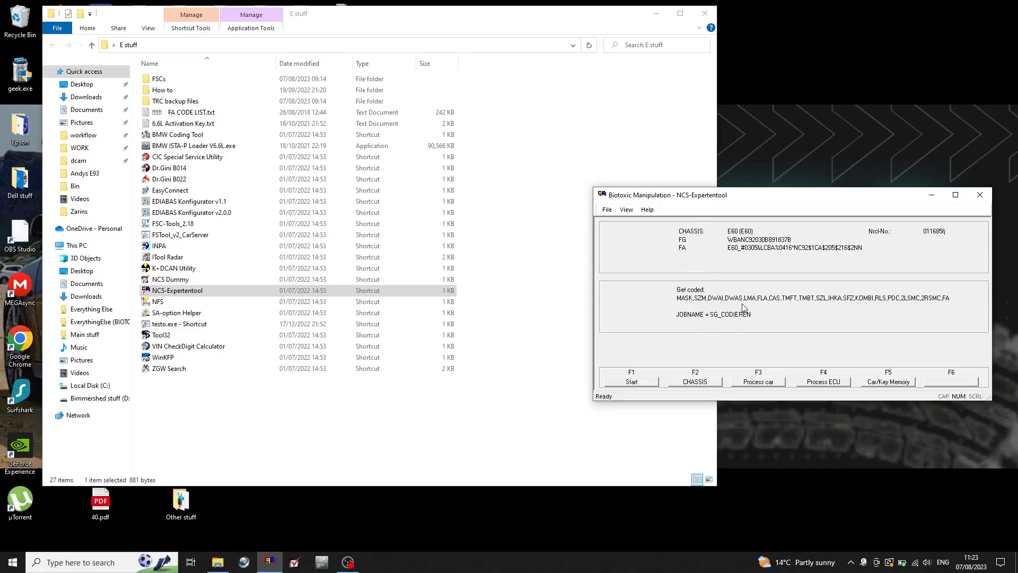
{"action": "left_click", "coordinate": [815, 385]}
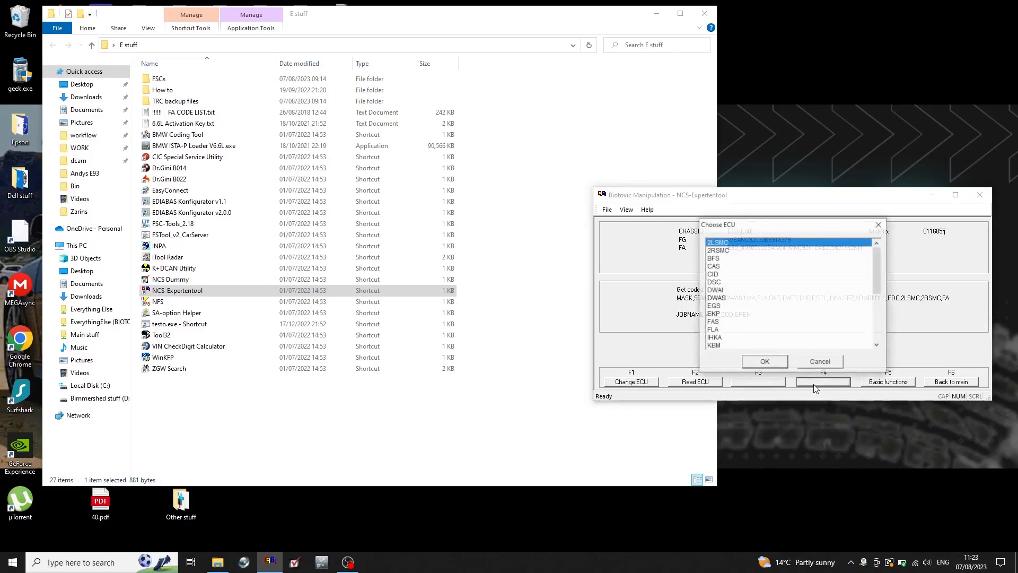
{"action": "left_click_drag", "start_coordinate": [880, 263], "coordinate": [879, 301]}
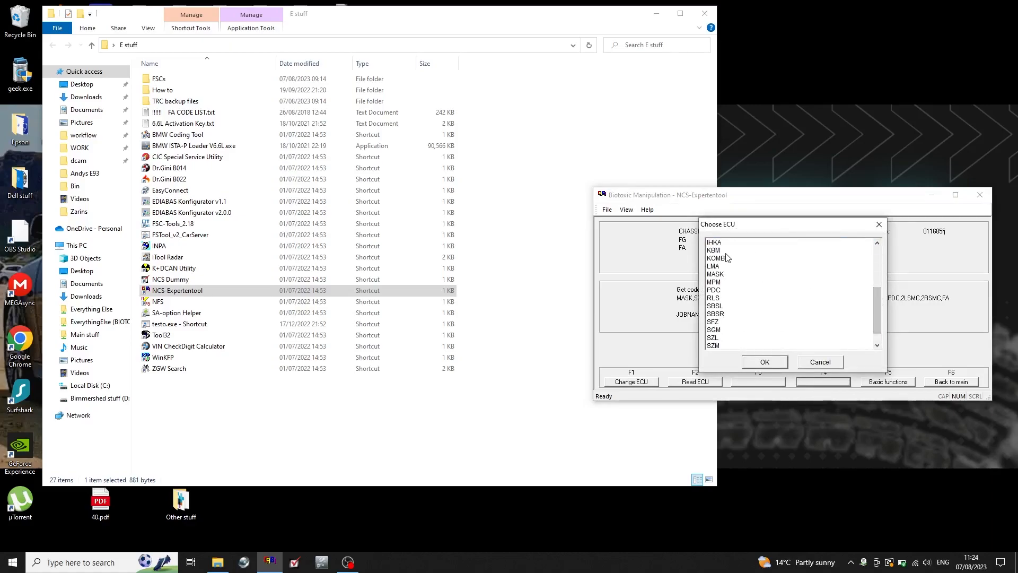
{"action": "scroll", "coordinate": [778, 294], "scroll_direction": "up", "scroll_amount": 2}
{"action": "left_click", "coordinate": [779, 295]}
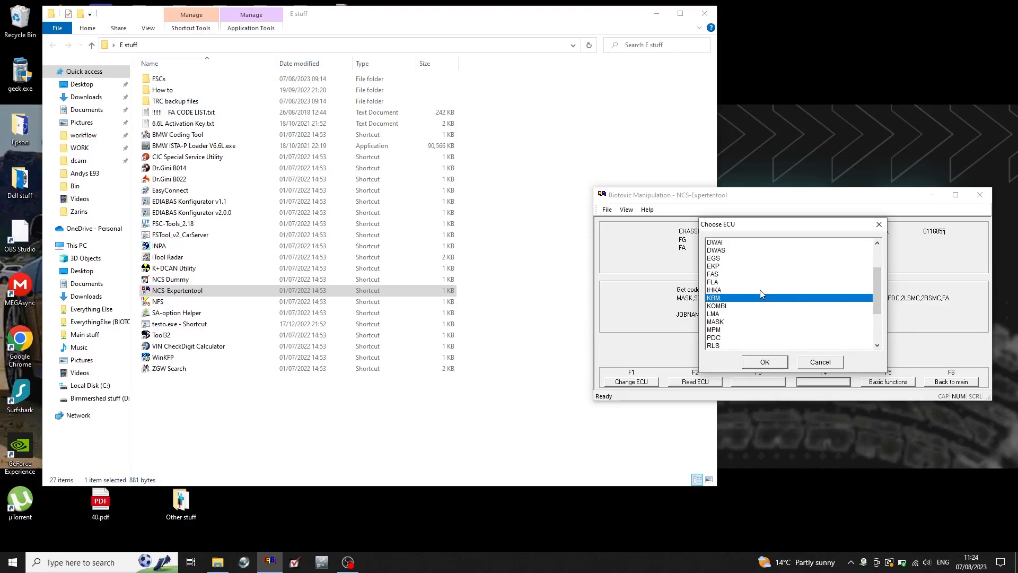
{"action": "left_click", "coordinate": [760, 290]}
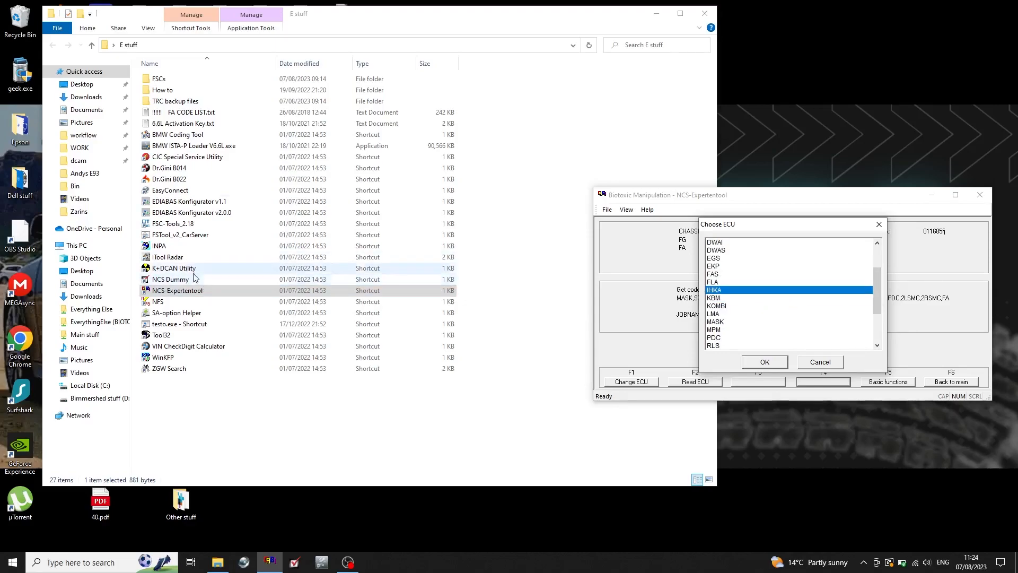
{"action": "double_click", "coordinate": [159, 245]}
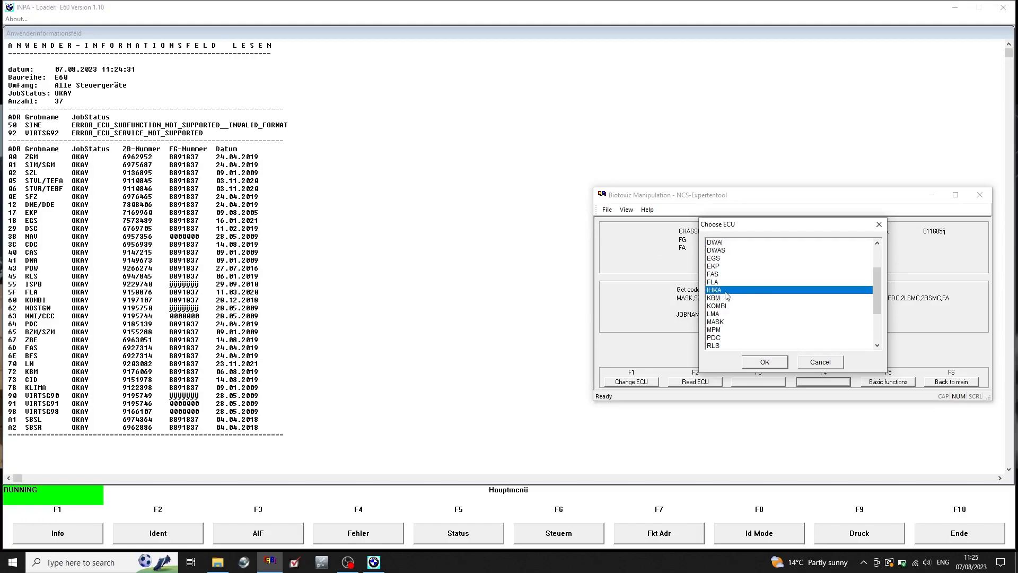
{"action": "left_click", "coordinate": [757, 367]}
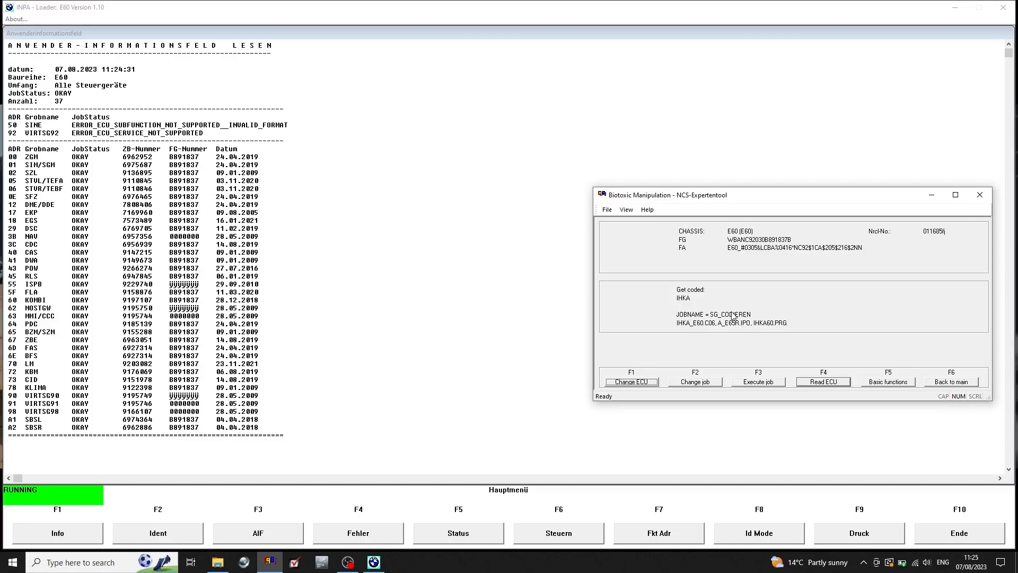
Load the Biotoxic Default reset profile, dismissing the Java update notification.
{"action": "left_click", "coordinate": [608, 210]}
{"action": "left_click", "coordinate": [607, 210]}
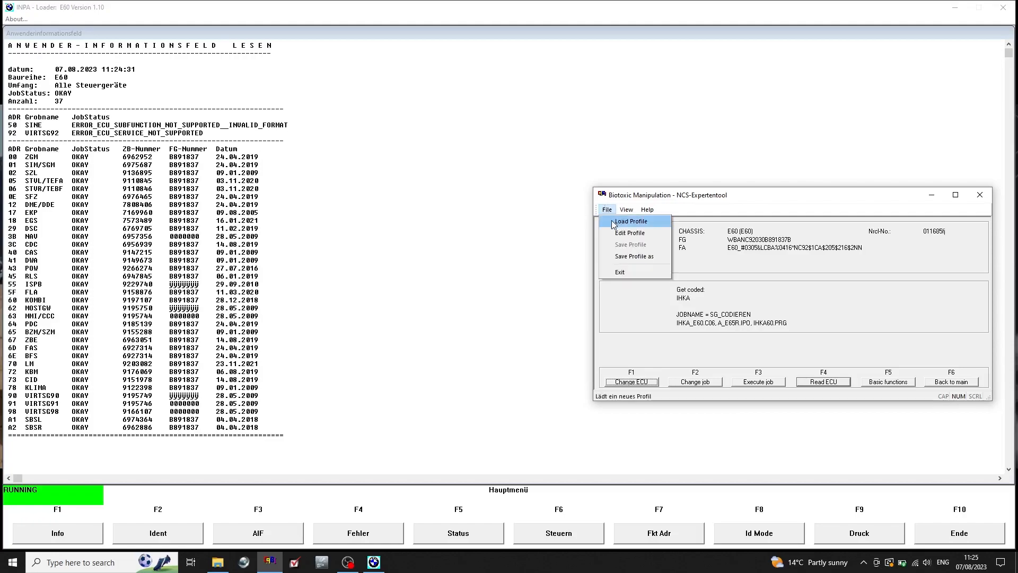
{"action": "left_click", "coordinate": [613, 224]}
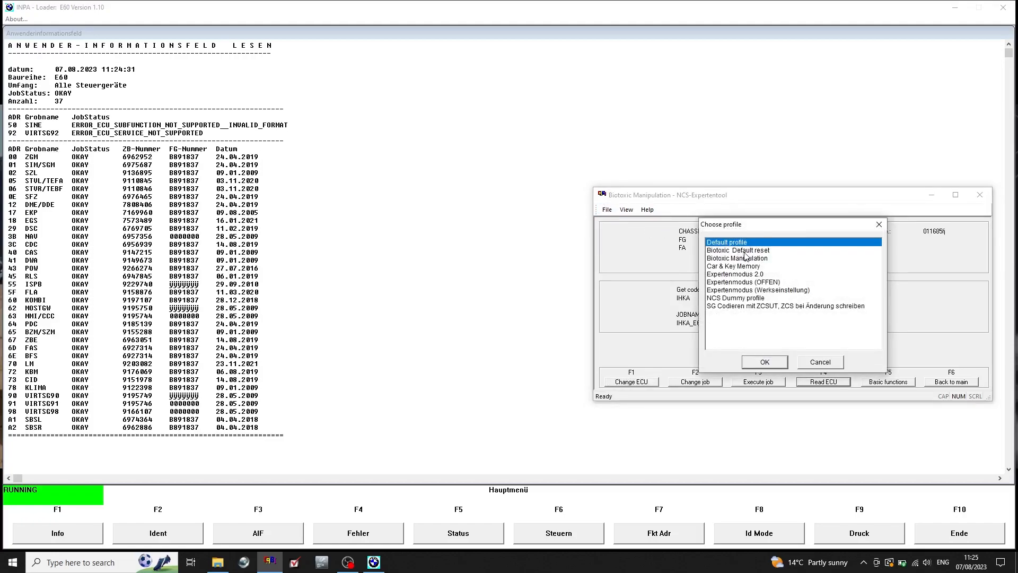
{"action": "left_click", "coordinate": [747, 251]}
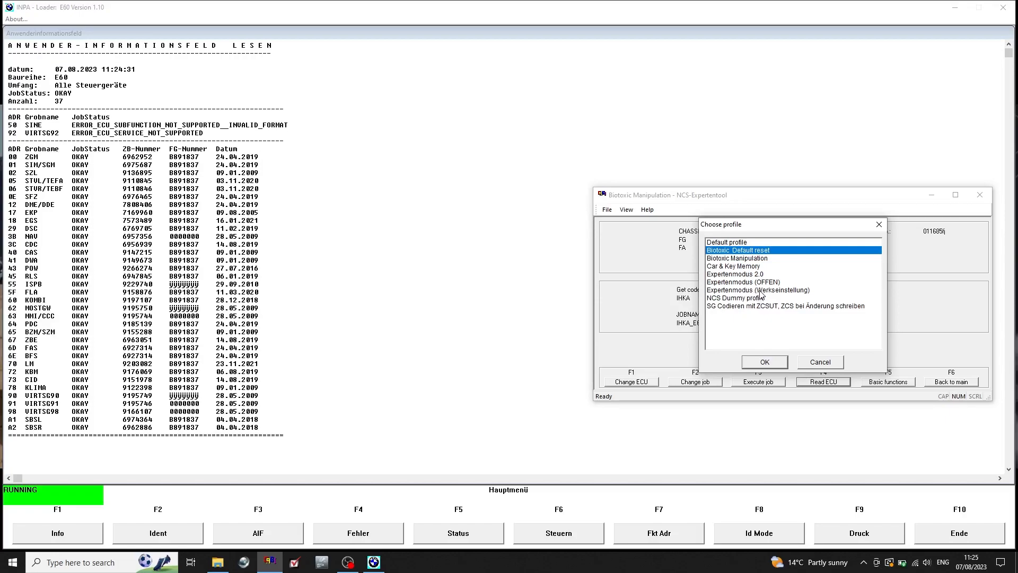
{"action": "left_click", "coordinate": [762, 290]}
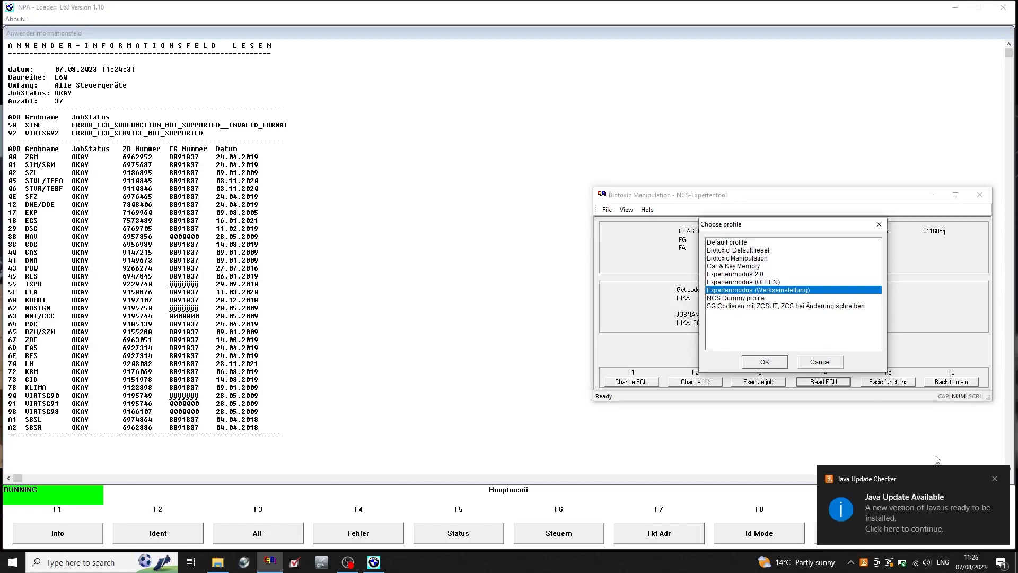
{"action": "left_click", "coordinate": [995, 478]}
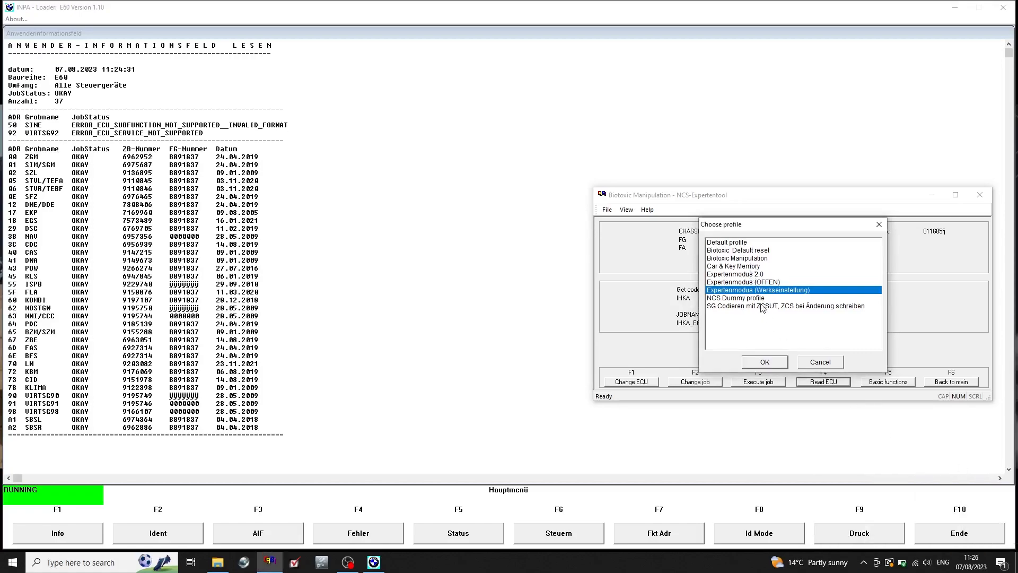
{"action": "left_click", "coordinate": [740, 250]}
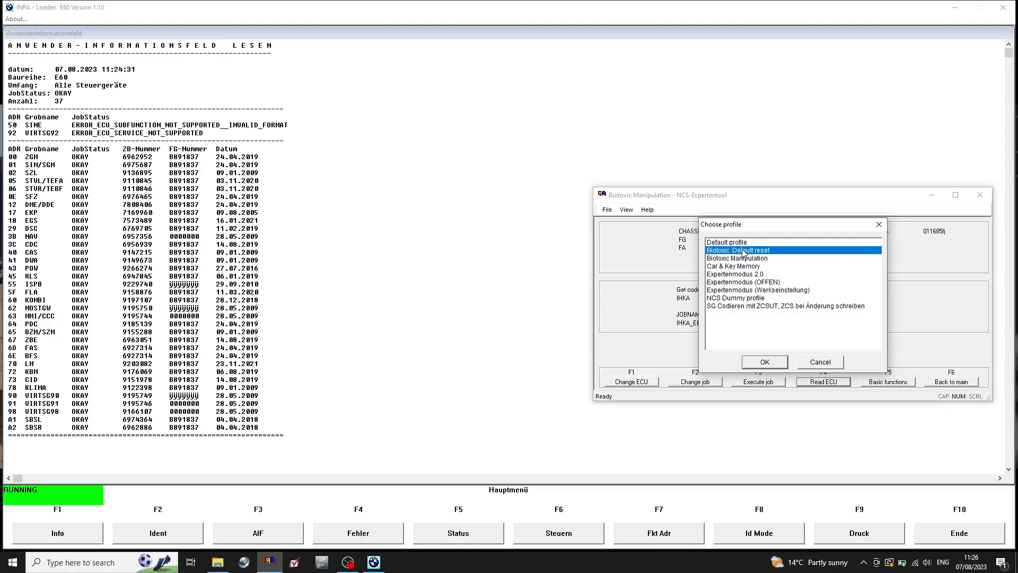
{"action": "left_click", "coordinate": [768, 361]}
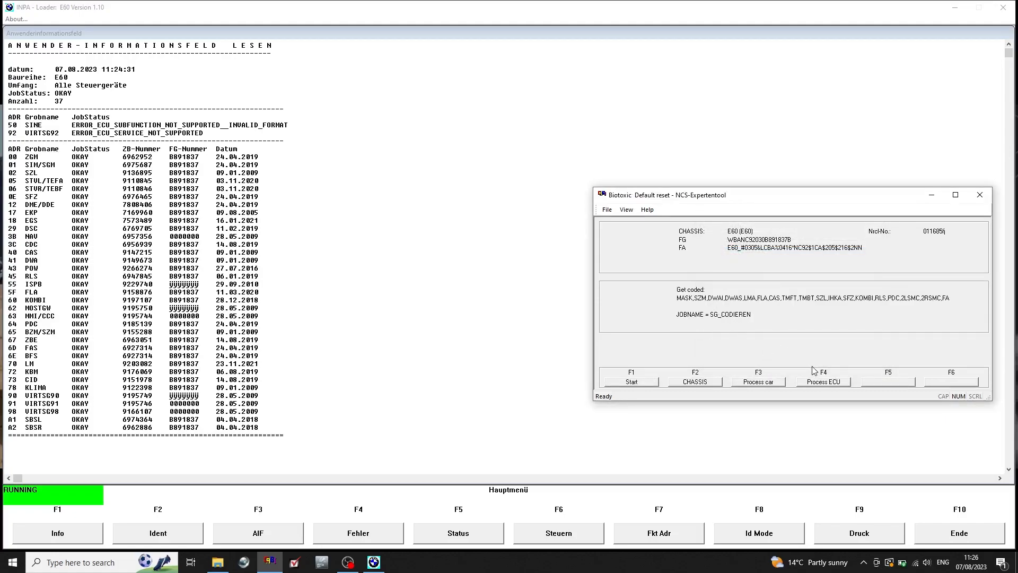
Select IHKA as the single ECU to process under the default reset profile.
{"action": "left_click", "coordinate": [824, 382]}
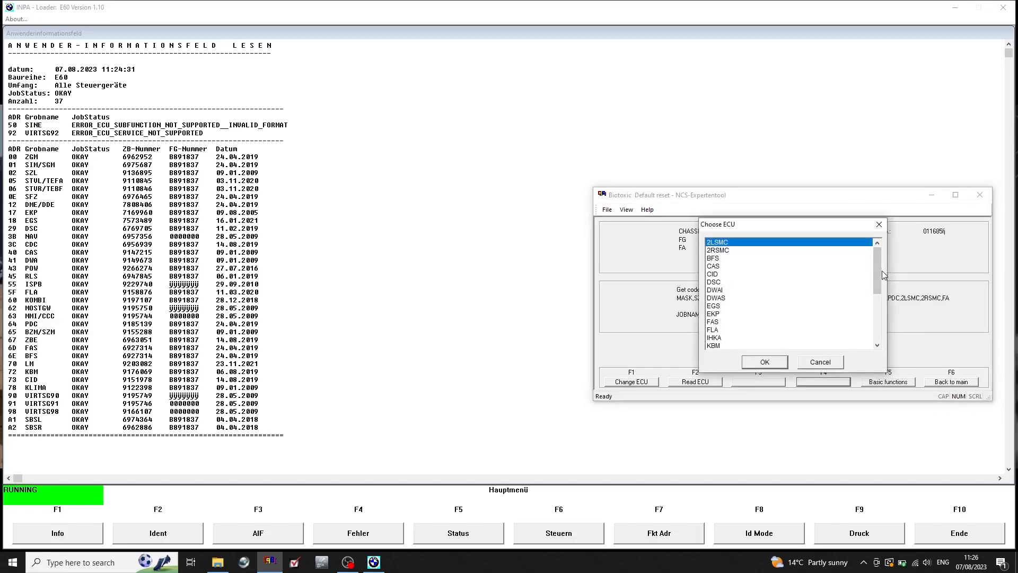
{"action": "left_click_drag", "start_coordinate": [877, 270], "coordinate": [876, 290]}
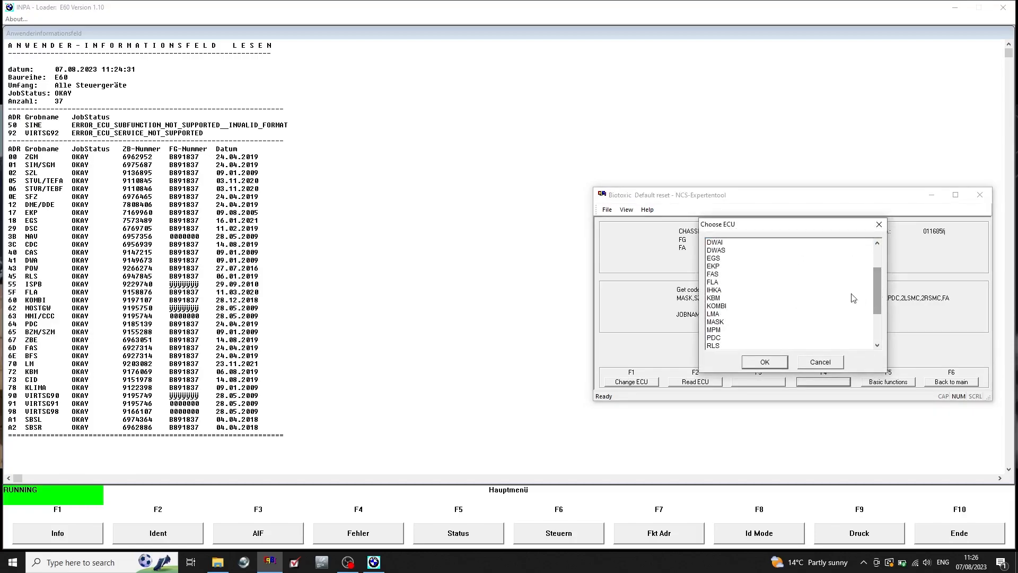
{"action": "left_click", "coordinate": [716, 291]}
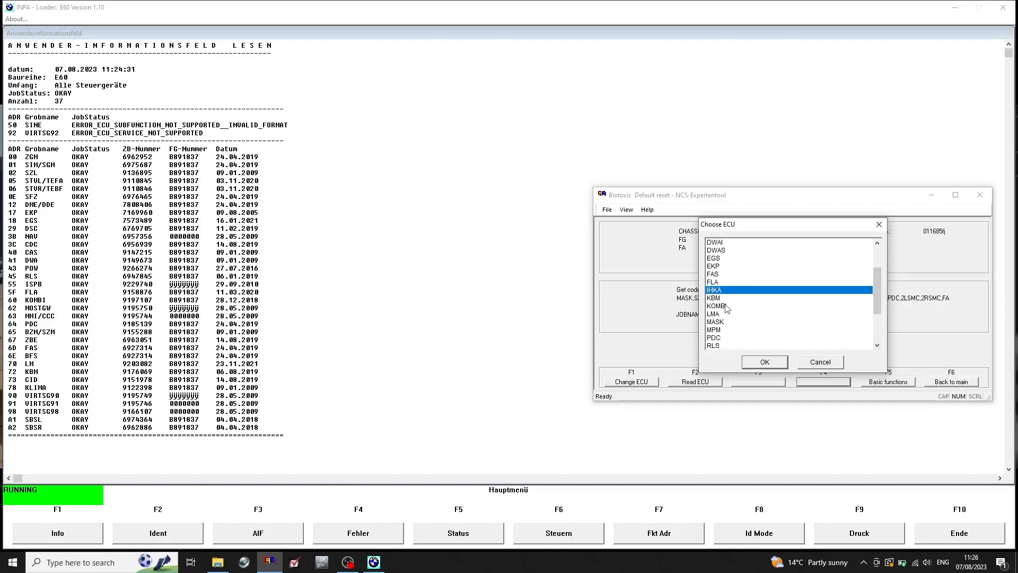
{"action": "left_click", "coordinate": [764, 362]}
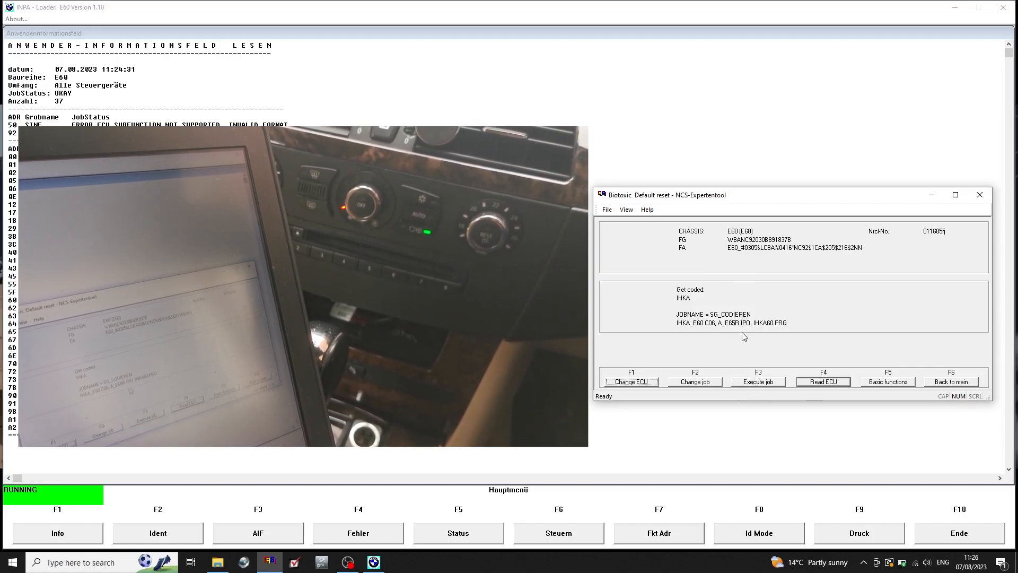
Try to execute the SG_CODIEREN job on the IHKA module, and quit INPA.
{"action": "left_click", "coordinate": [758, 383]}
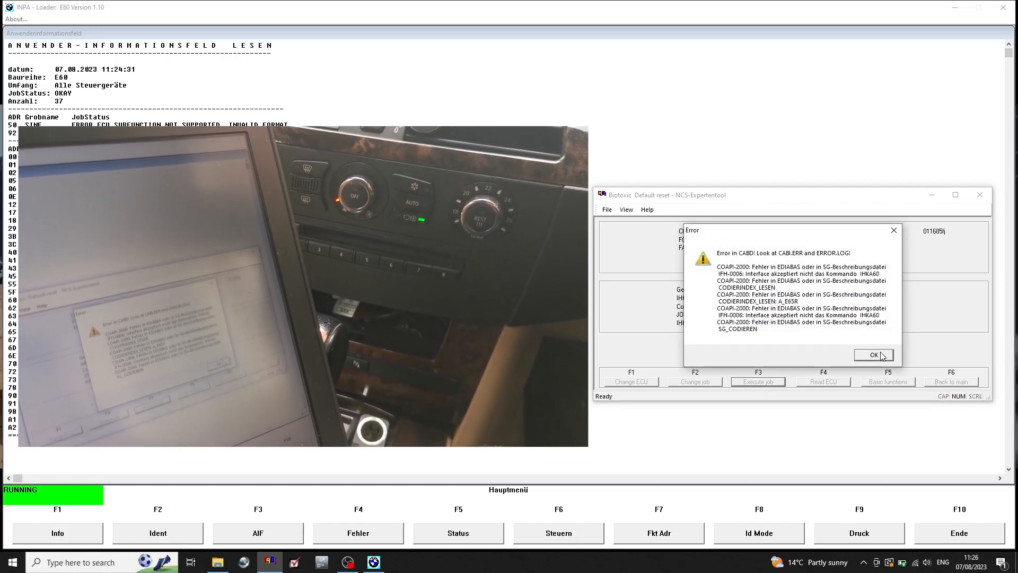
{"action": "left_click", "coordinate": [882, 354]}
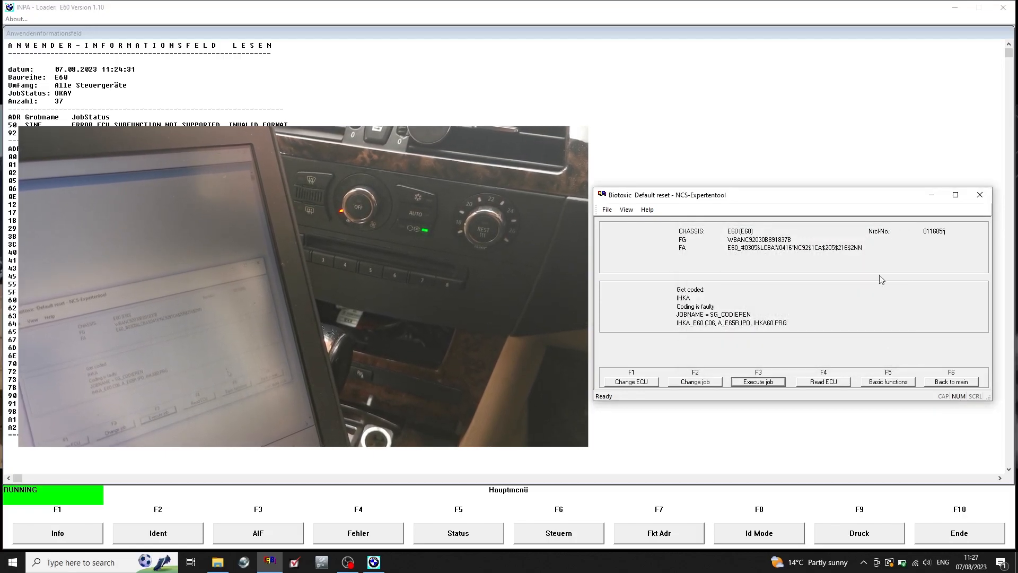
{"action": "left_click", "coordinate": [1003, 9]}
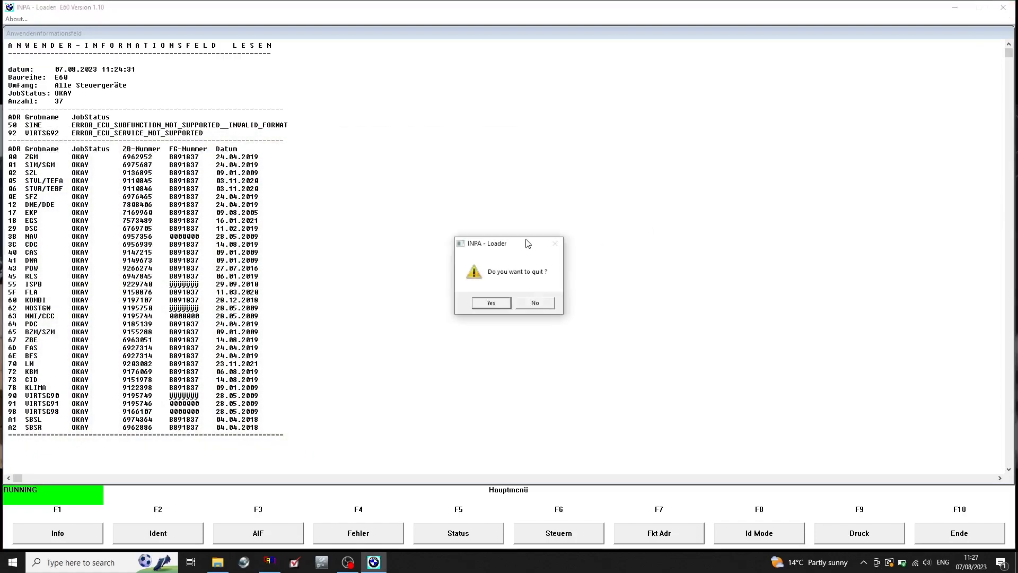
{"action": "key", "text": "Return"}
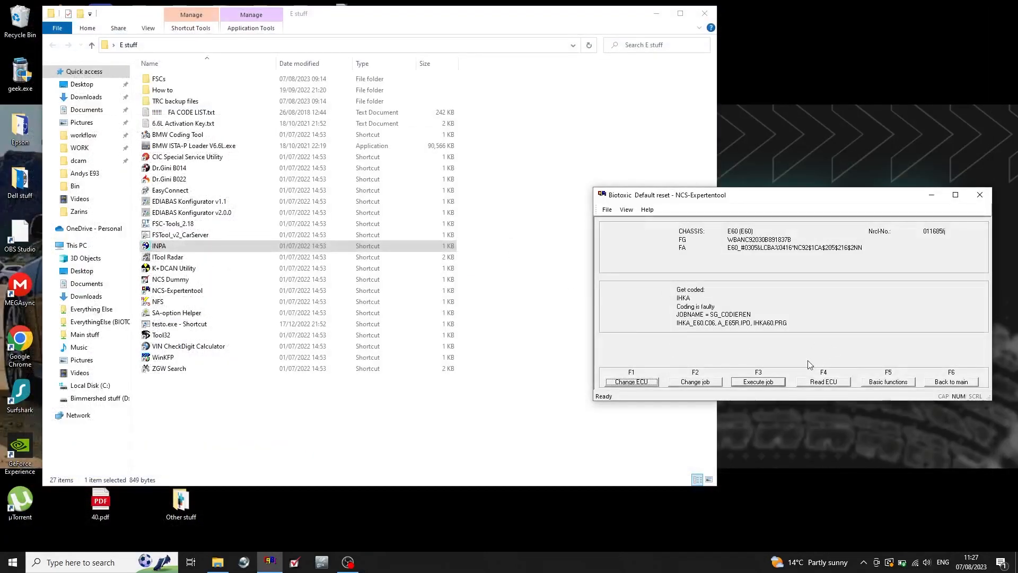
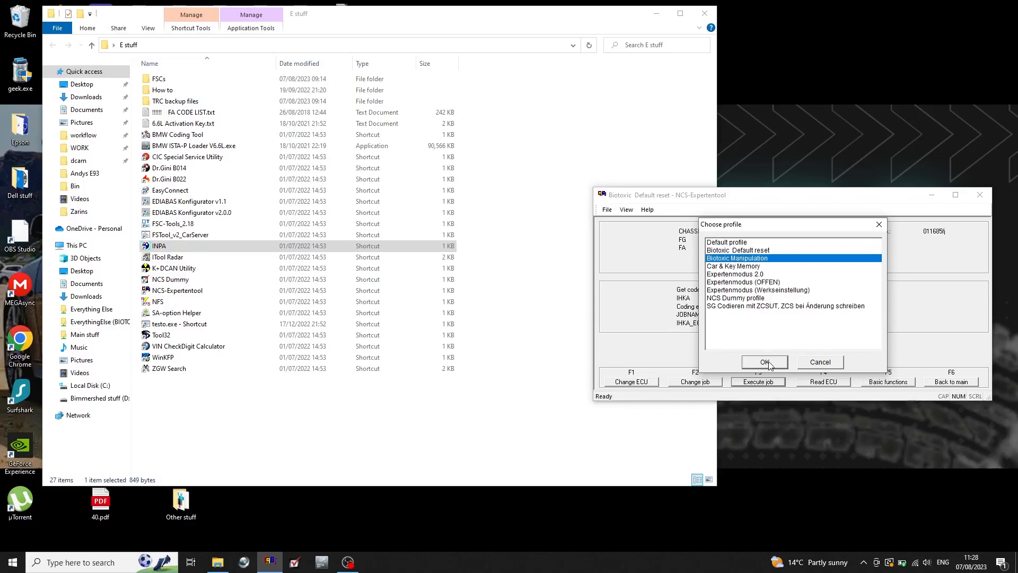
Load the Biotoxic Manipulation profile and choose IHKA as the single ECU to process.
{"action": "left_click", "coordinate": [765, 362]}
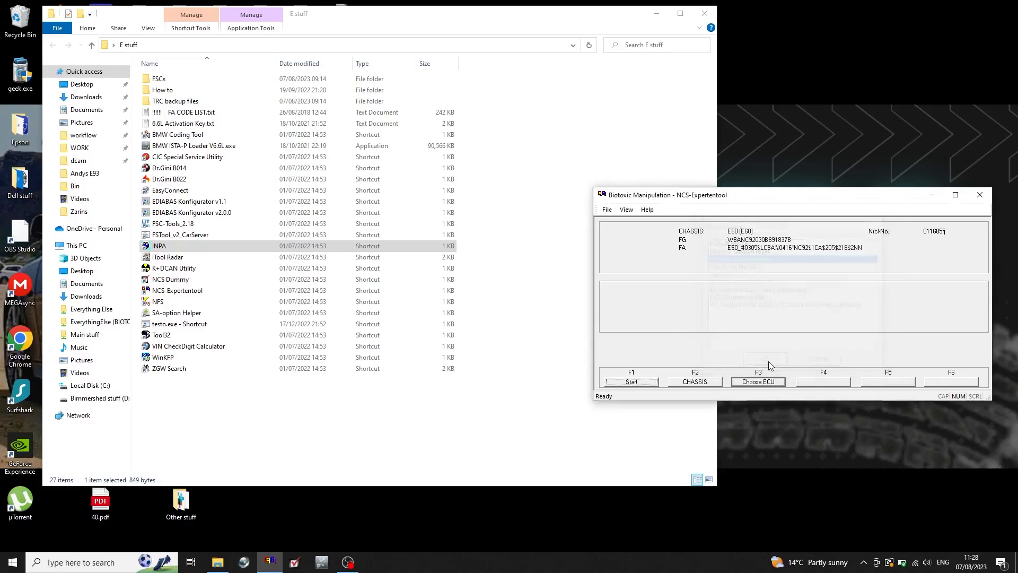
{"action": "left_click", "coordinate": [840, 382]}
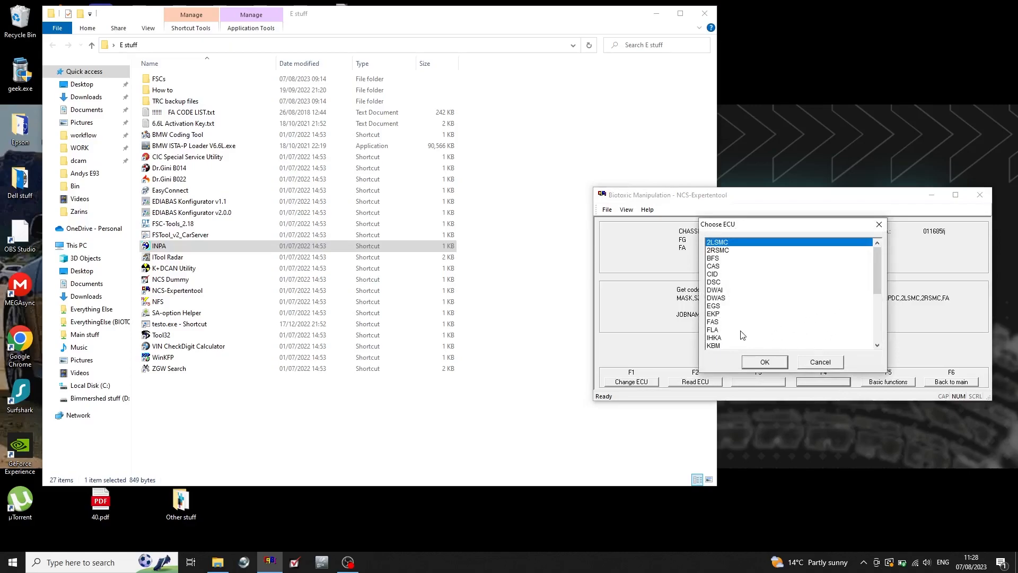
{"action": "double_click", "coordinate": [718, 337]}
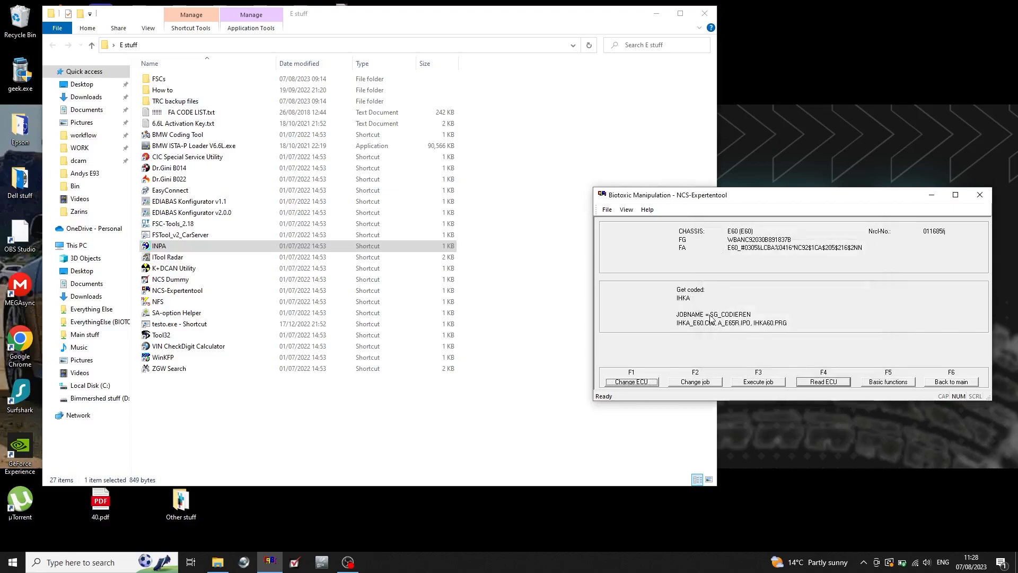
Read the IHKA module's coding data, then repeat the read with the CODIERDATEN_LESEN job chosen, closing the NETTODAT.TRC file after each read.
{"action": "left_click", "coordinate": [823, 382]}
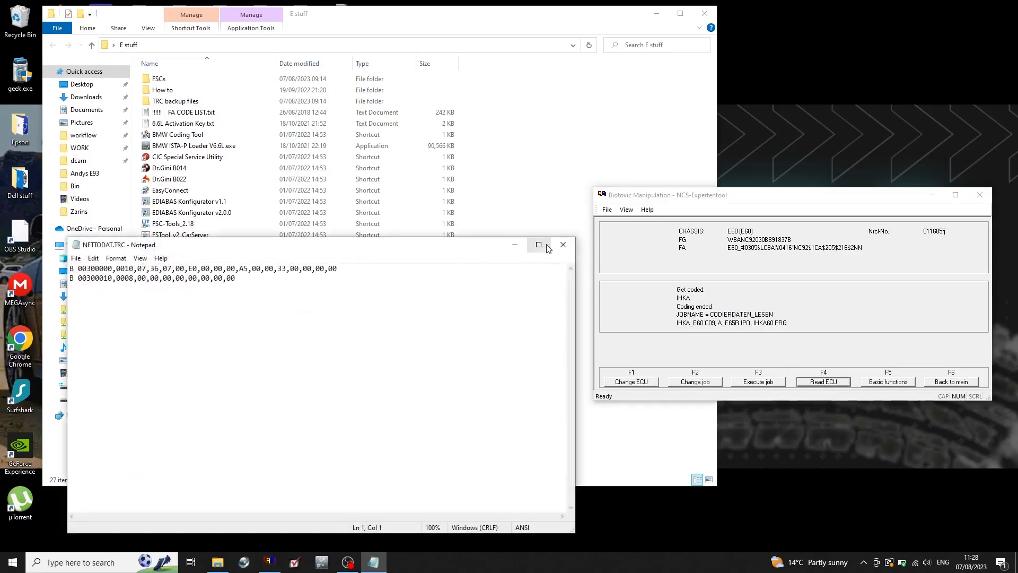
{"action": "left_click", "coordinate": [563, 245]}
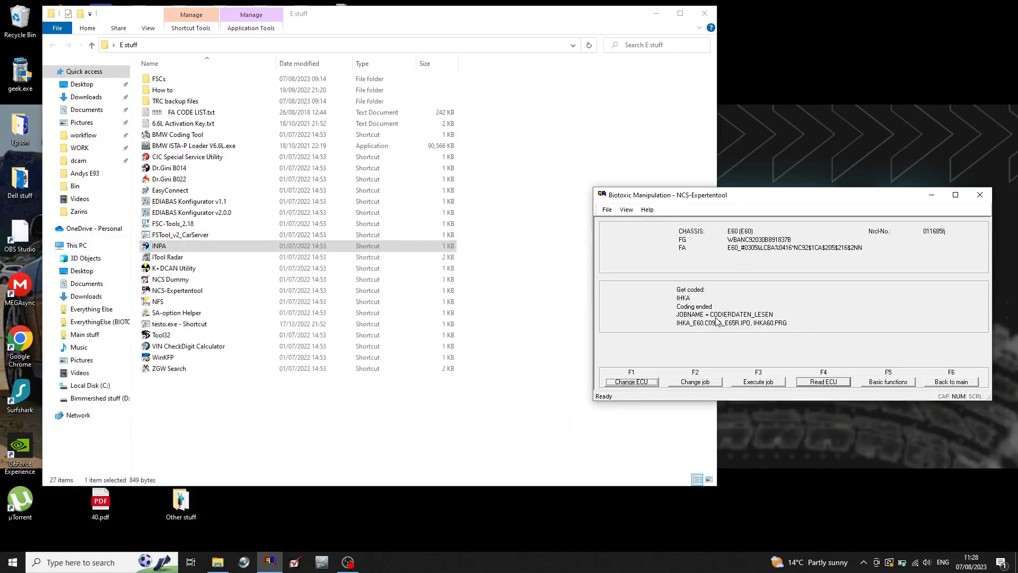
{"action": "left_click", "coordinate": [696, 383]}
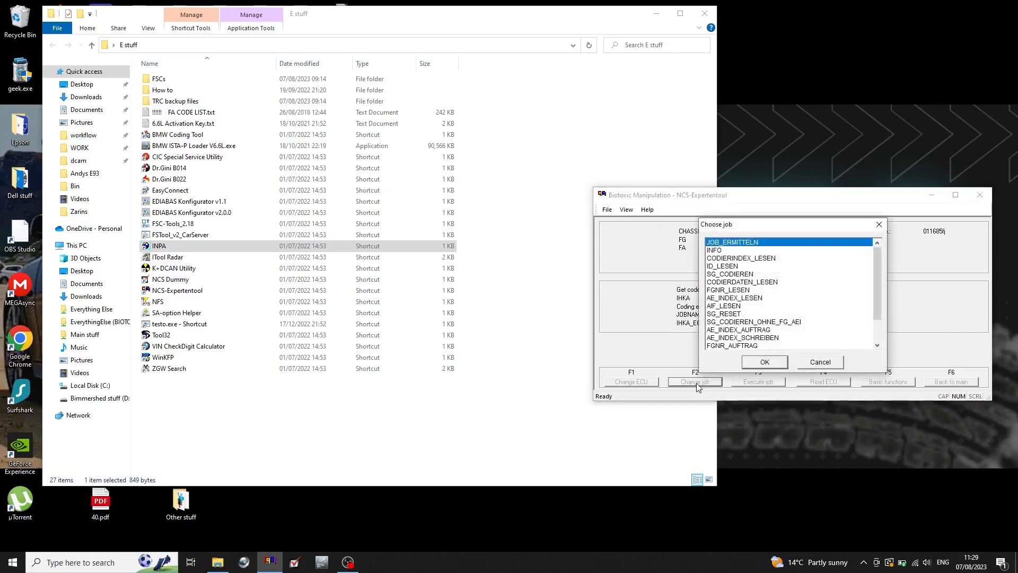
{"action": "left_click", "coordinate": [744, 283]}
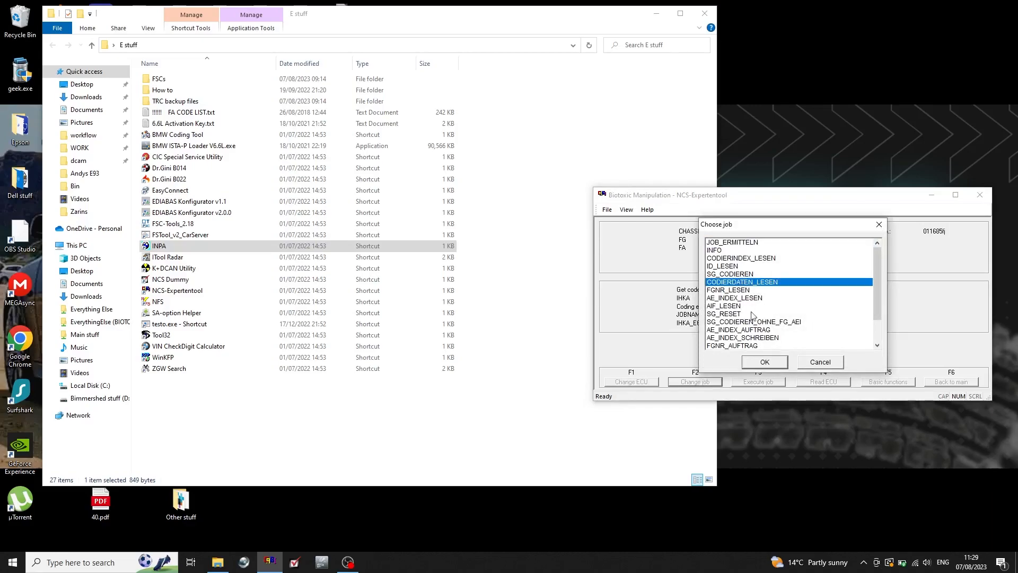
{"action": "left_click", "coordinate": [771, 363]}
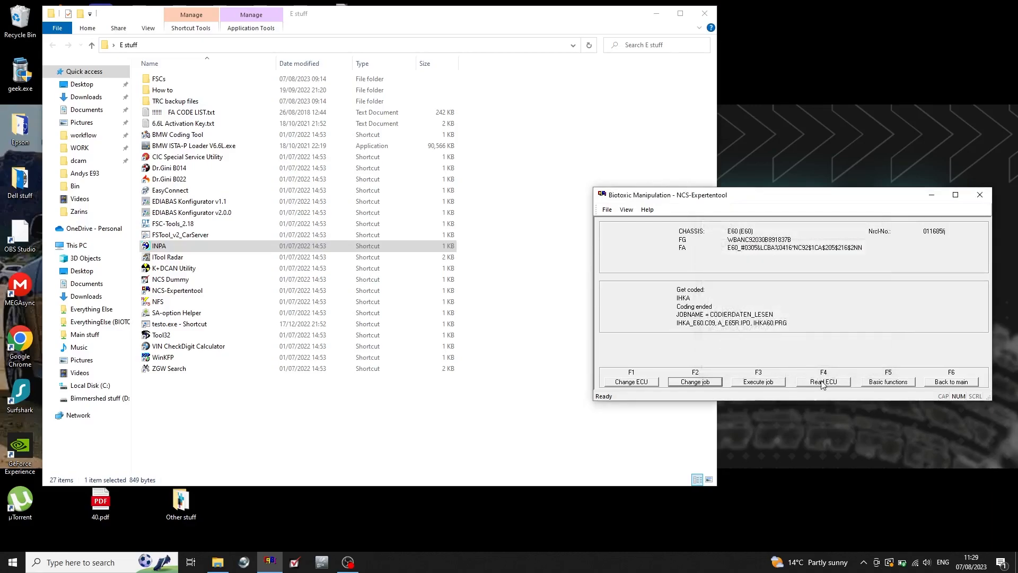
{"action": "left_click", "coordinate": [821, 383]}
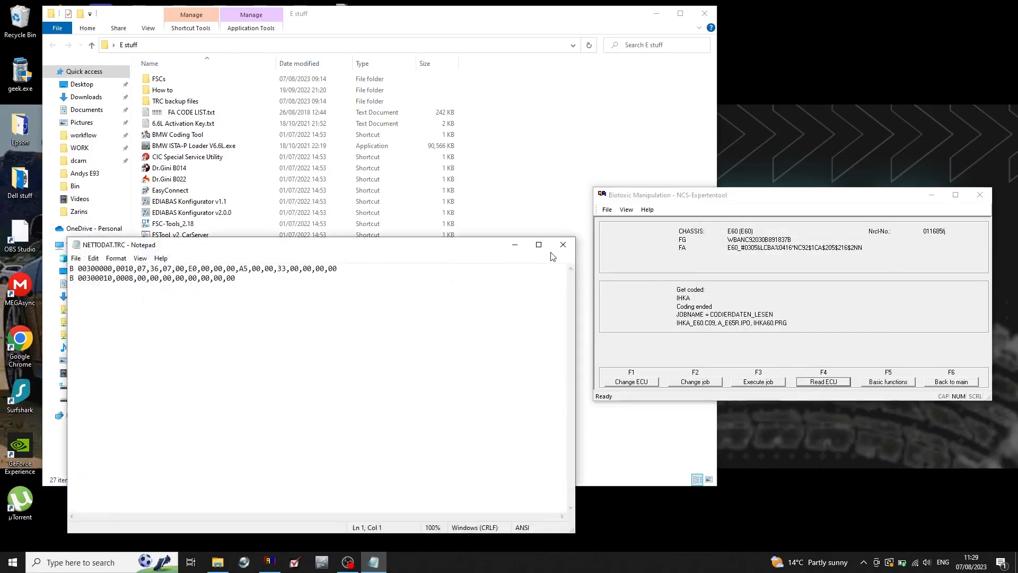
{"action": "left_click", "coordinate": [563, 247]}
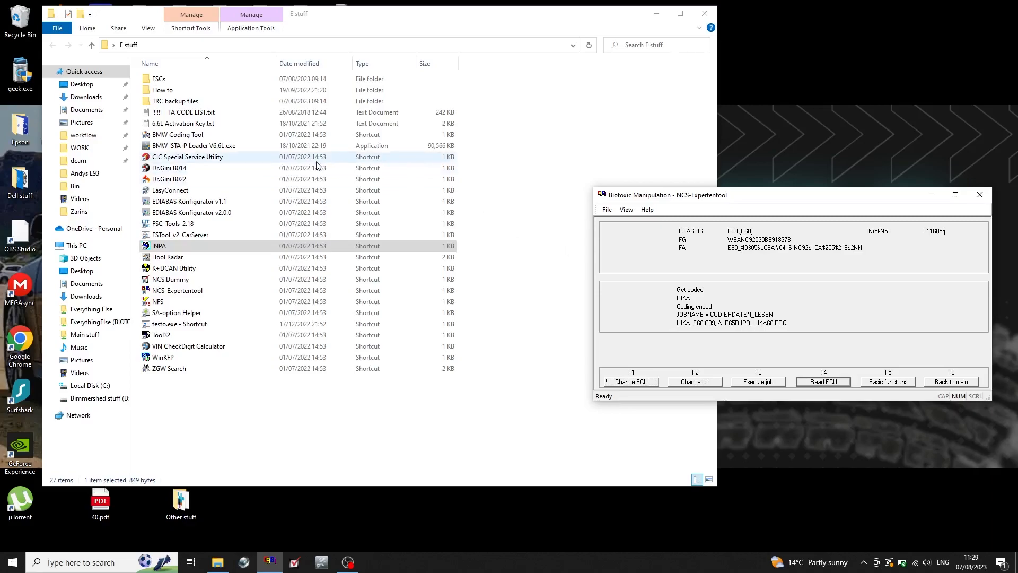
Launch NCS Dummy from the E stuff folder, minimize the folder window and move NCS-Expertentool lower on the desktop.
{"action": "left_click", "coordinate": [180, 281]}
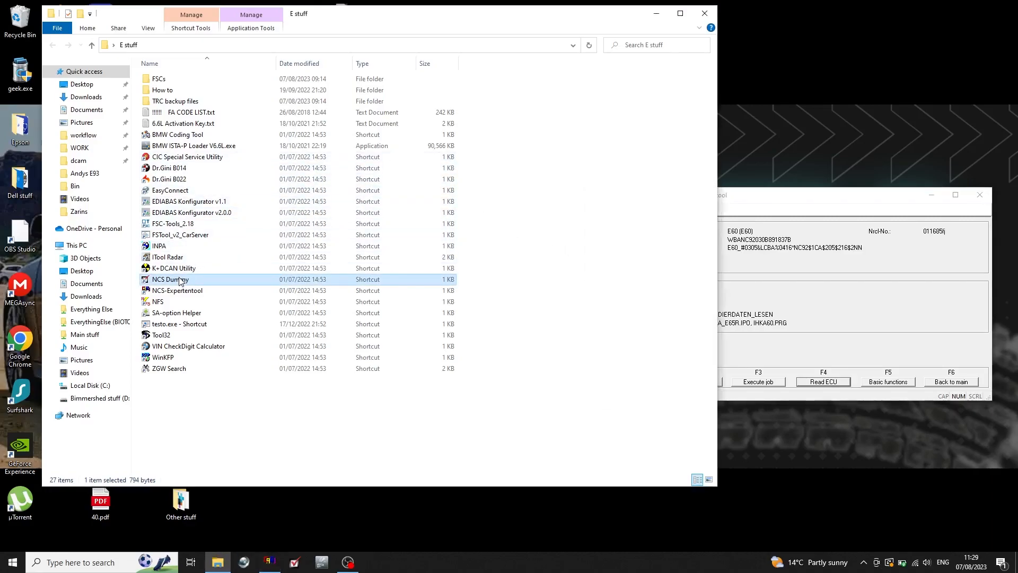
{"action": "left_click", "coordinate": [652, 15]}
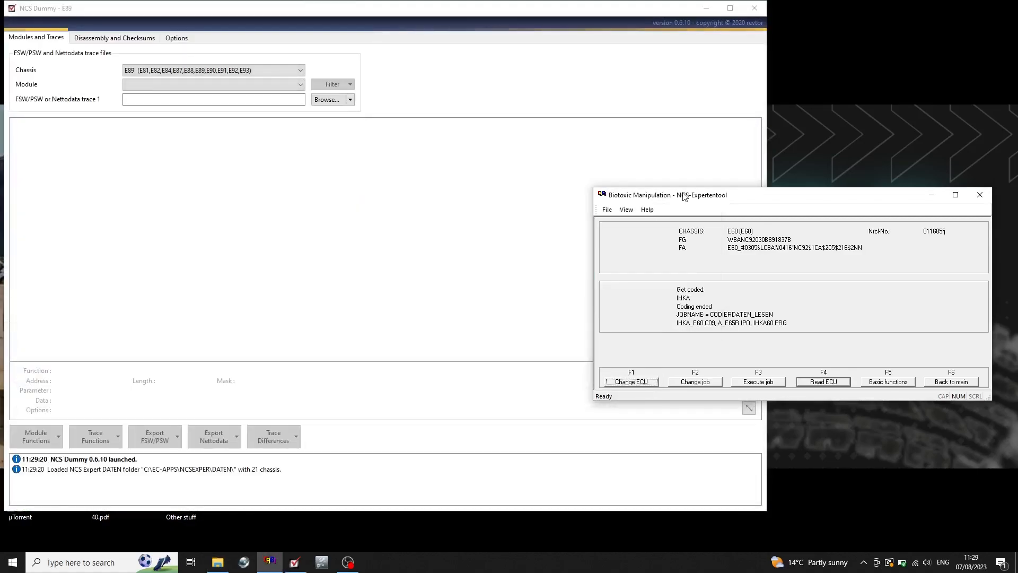
{"action": "left_click_drag", "start_coordinate": [683, 195], "coordinate": [700, 332]}
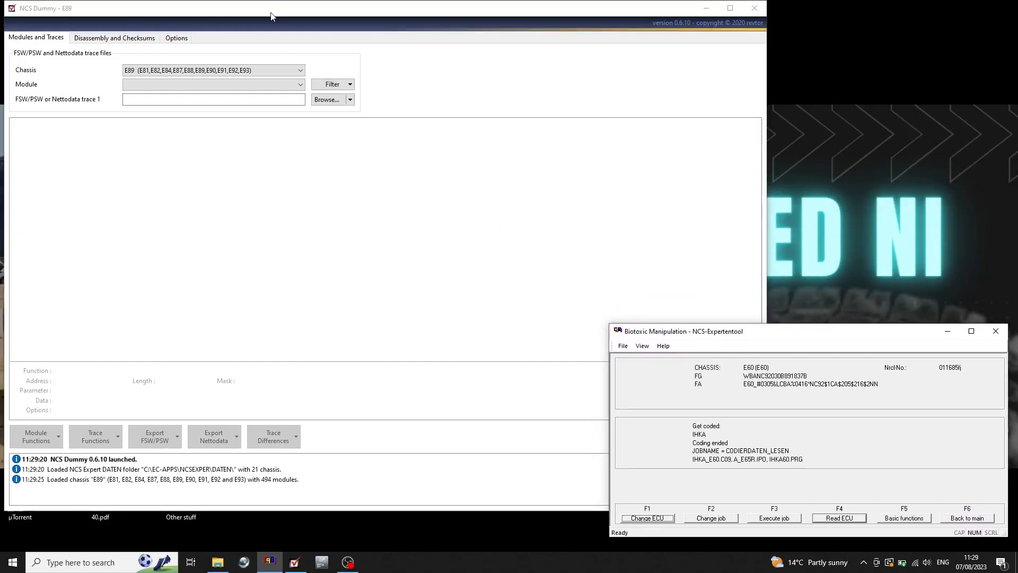
Narrow the NCS Dummy window and shift NCS-Expertentool aside so the IHKA coding file name can be read next to it.
{"action": "left_click", "coordinate": [300, 86]}
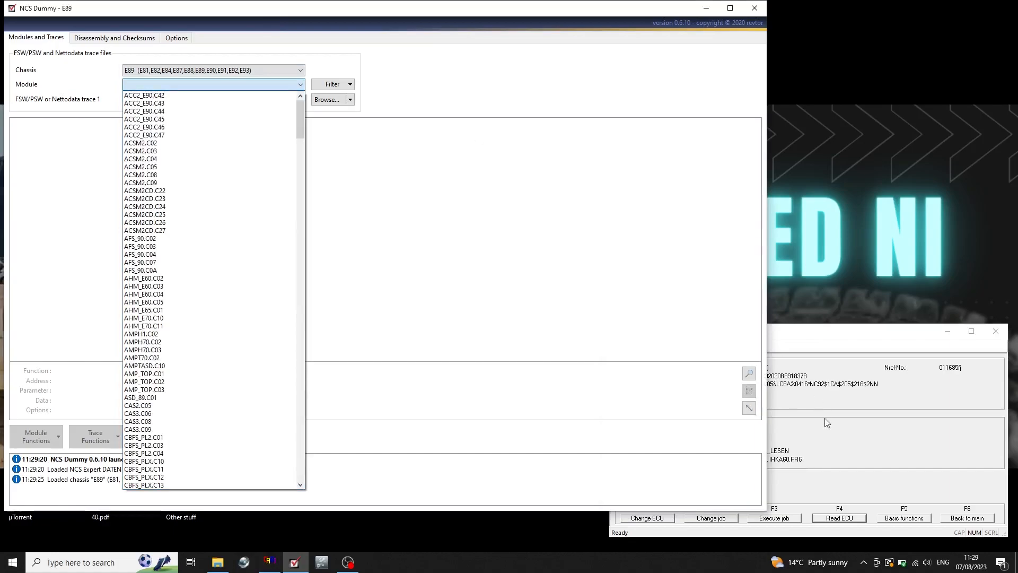
{"action": "left_click", "coordinate": [816, 334]}
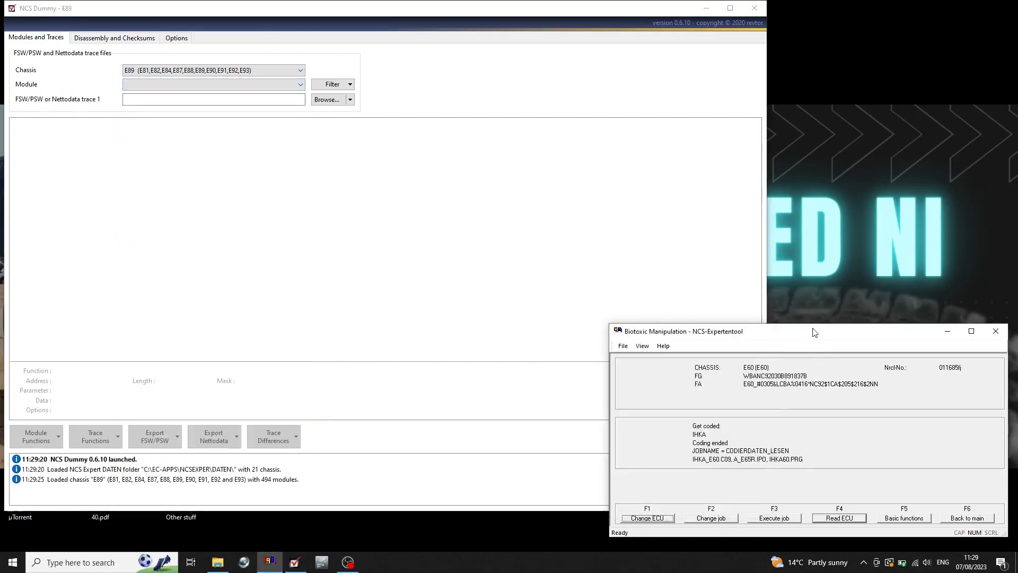
{"action": "left_click_drag", "start_coordinate": [803, 333], "coordinate": [829, 338]}
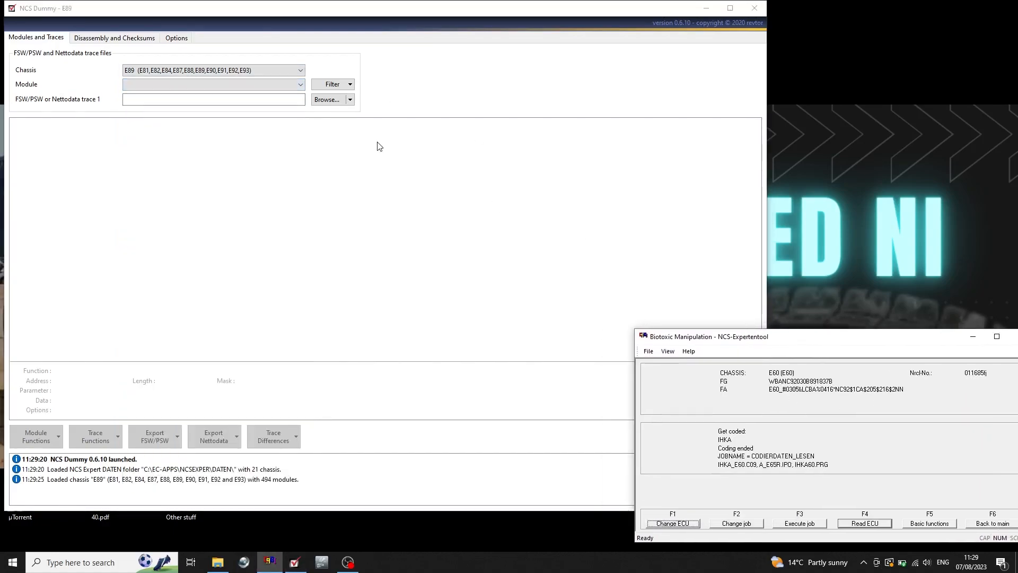
{"action": "left_click", "coordinate": [300, 85]}
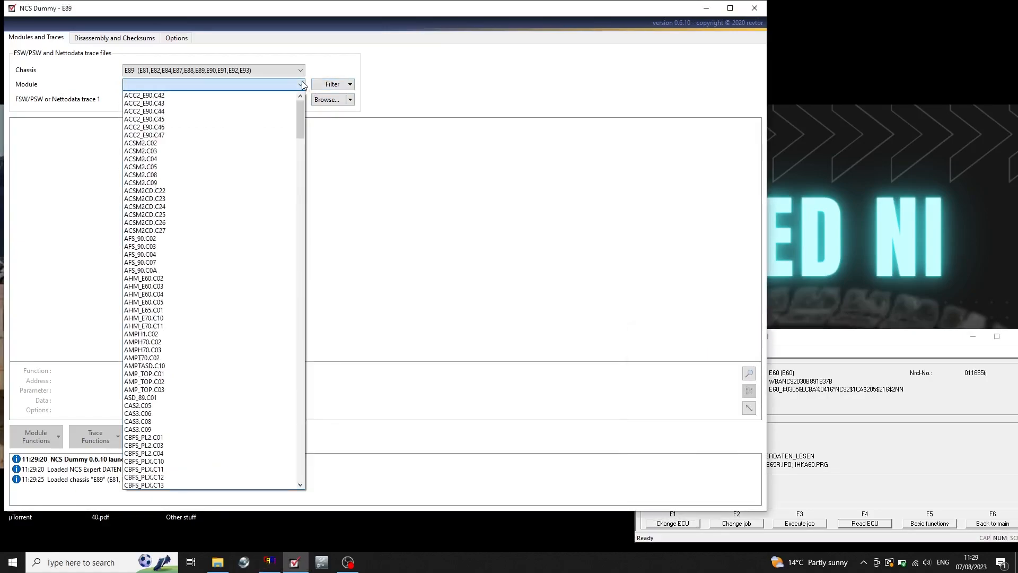
{"action": "left_click", "coordinate": [764, 97]}
{"action": "left_click_drag", "start_coordinate": [767, 95], "coordinate": [690, 95]}
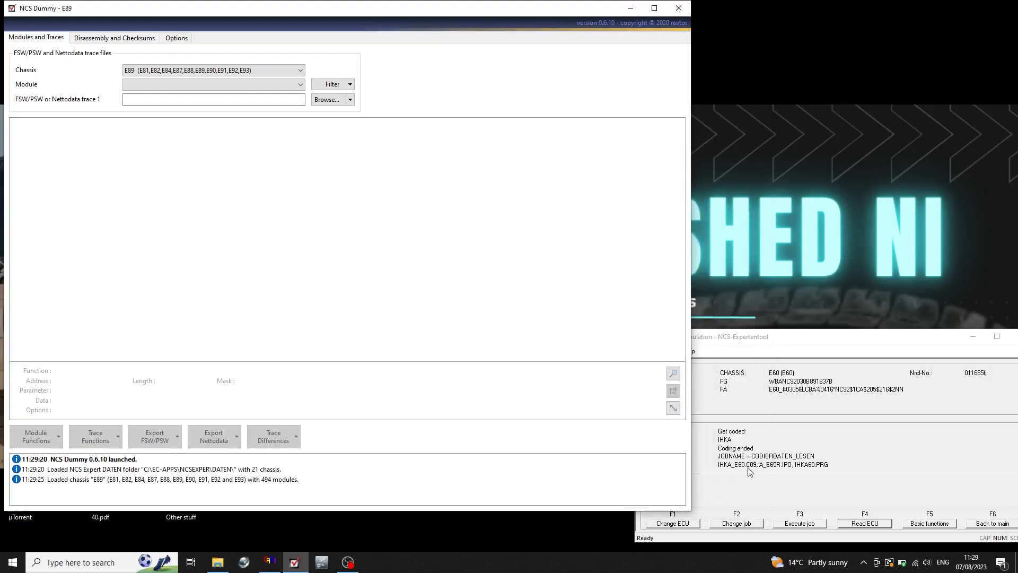
{"action": "left_click", "coordinate": [784, 340]}
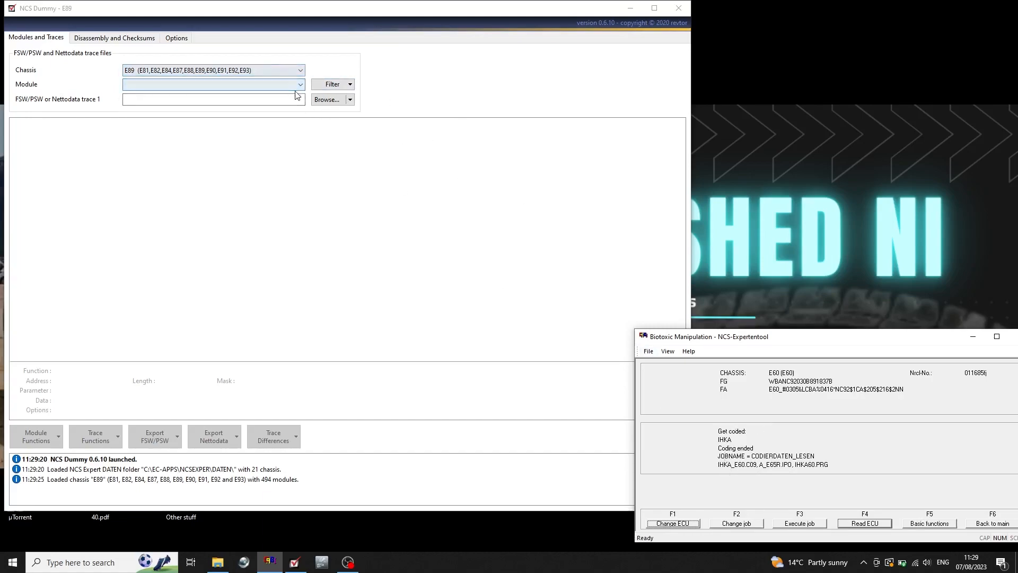
Set the NCS Dummy chassis to E60 and load the module IHKA_E60.C09.
{"action": "left_click", "coordinate": [253, 74]}
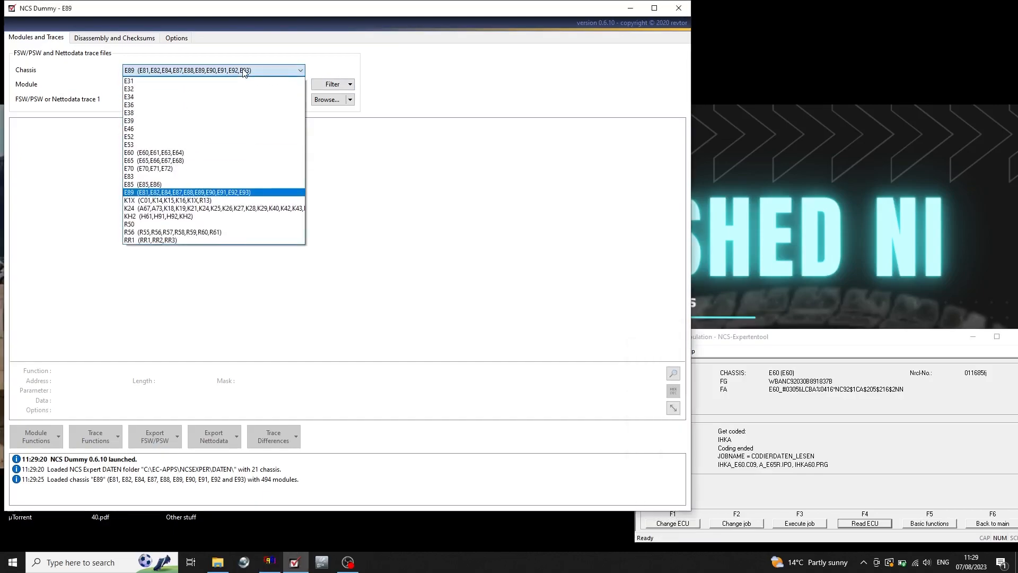
{"action": "left_click", "coordinate": [226, 154]}
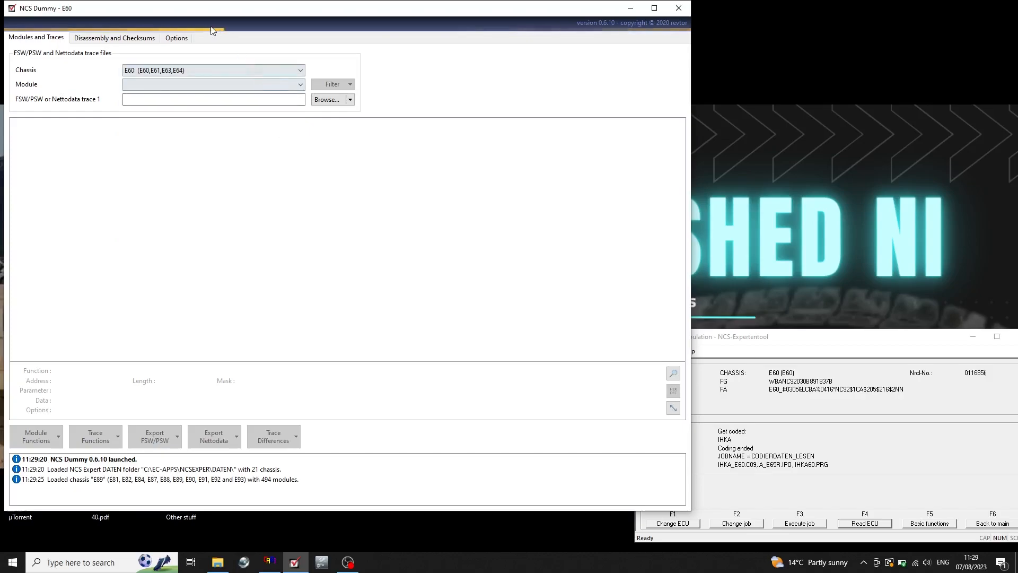
{"action": "left_click", "coordinate": [299, 88]}
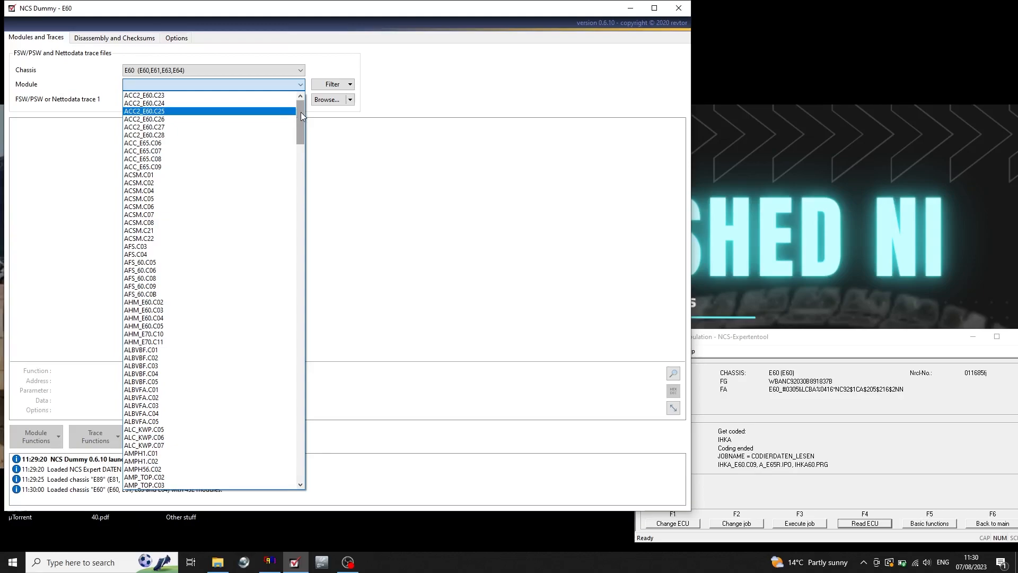
{"action": "mouse_move", "coordinate": [300, 113]}
{"action": "left_mouse_down"}
{"action": "mouse_move", "coordinate": [302, 157]}
{"action": "mouse_move", "coordinate": [300, 102]}
{"action": "left_mouse_up"}
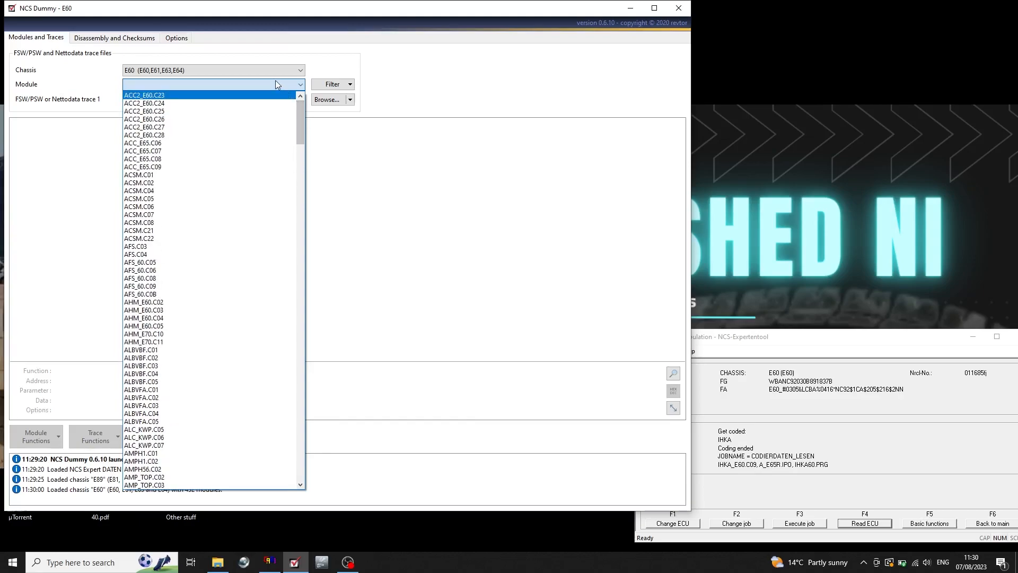
{"action": "left_click", "coordinate": [275, 81]}
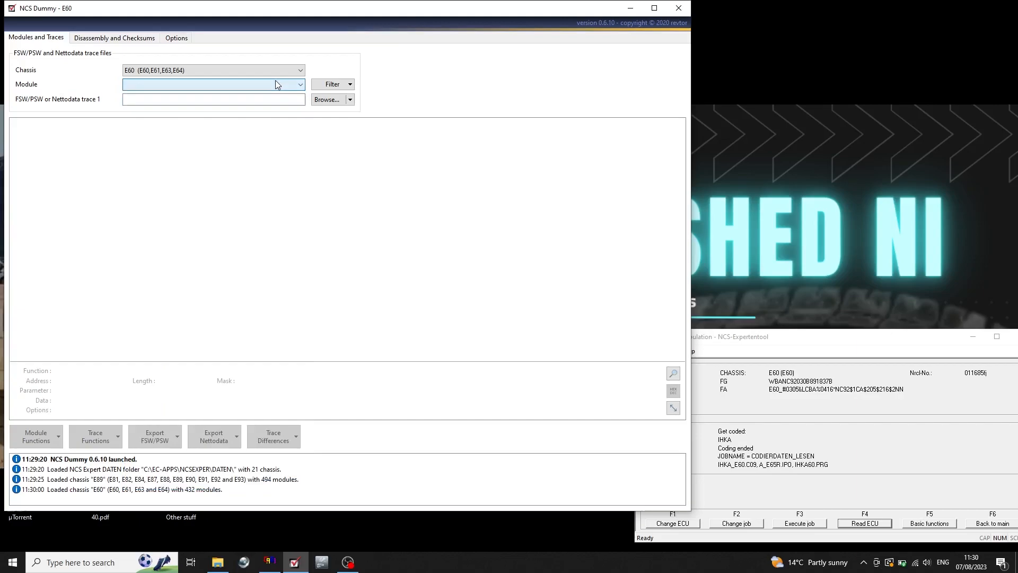
{"action": "key", "text": "i"}
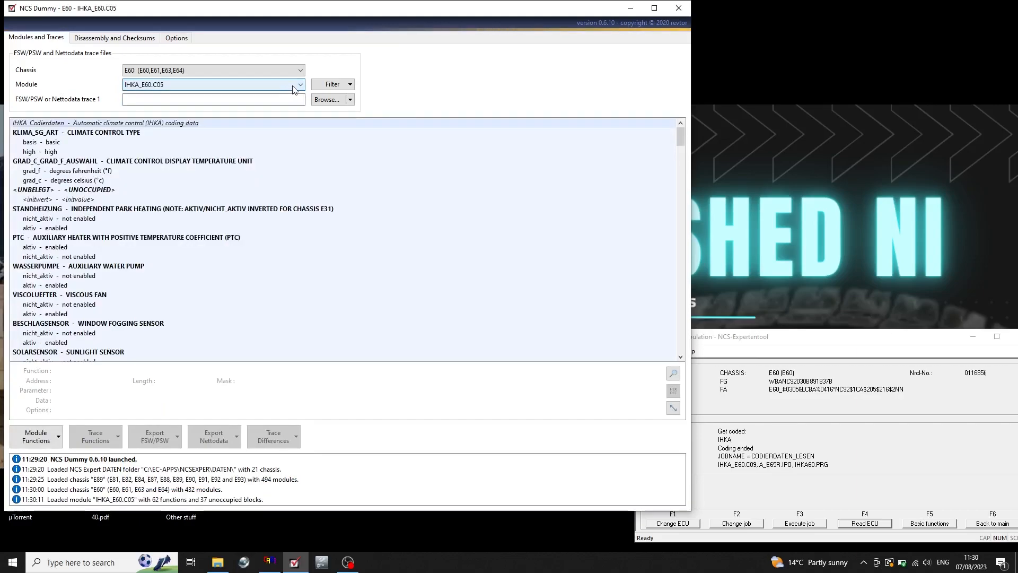
{"action": "left_click", "coordinate": [300, 87]}
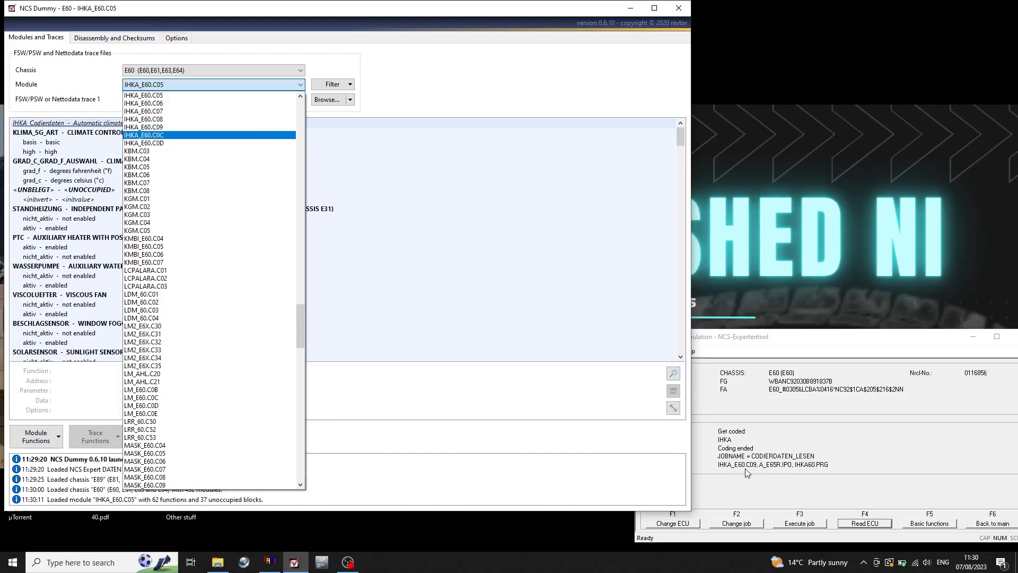
{"action": "left_click", "coordinate": [143, 128]}
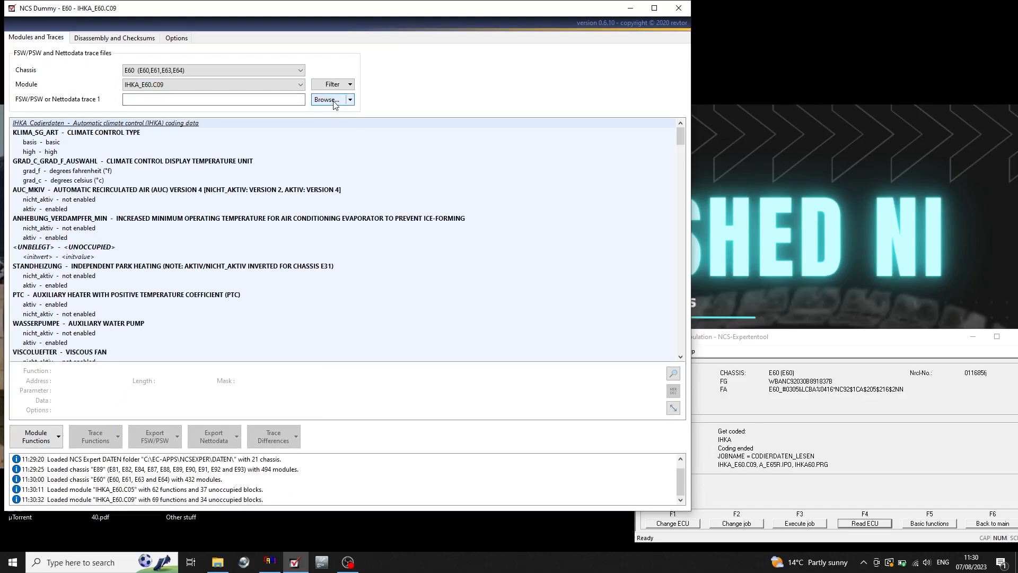
Load the FSW_PSW.TRC trace file from the NCSEXPER WORK folder as trace 1.
{"action": "left_click", "coordinate": [327, 100]}
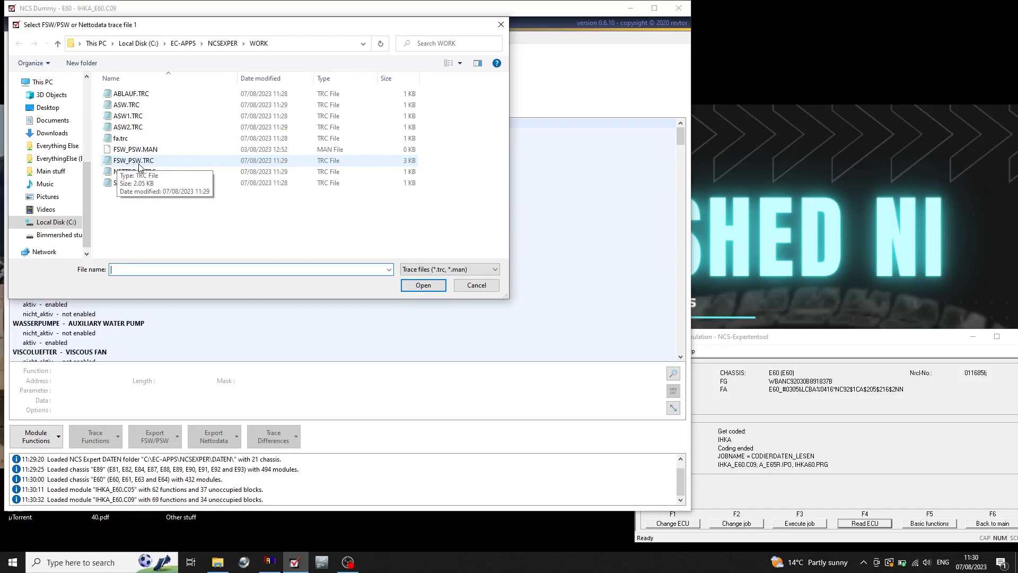
{"action": "left_click", "coordinate": [163, 165]}
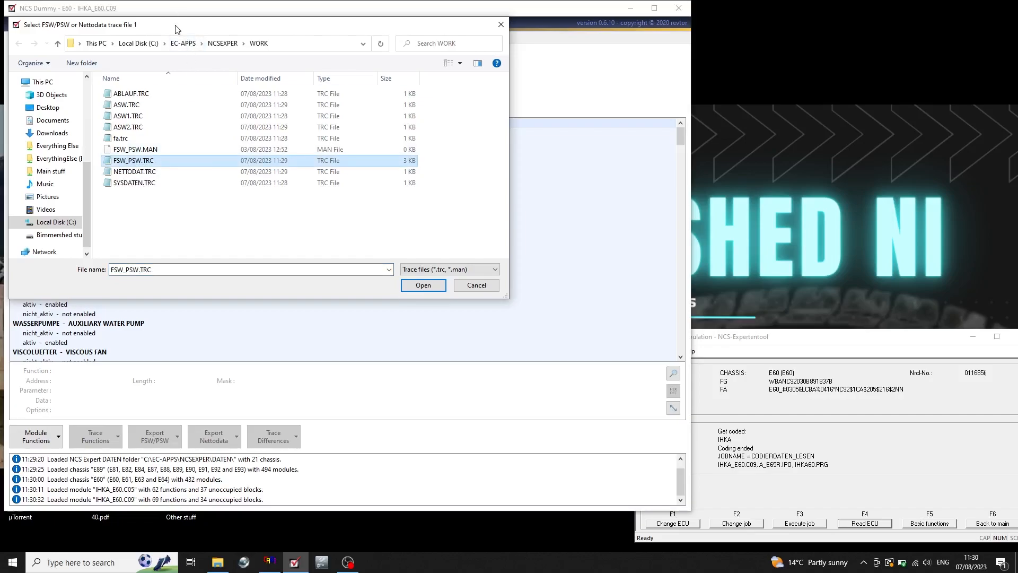
{"action": "left_click_drag", "start_coordinate": [177, 29], "coordinate": [242, 90]}
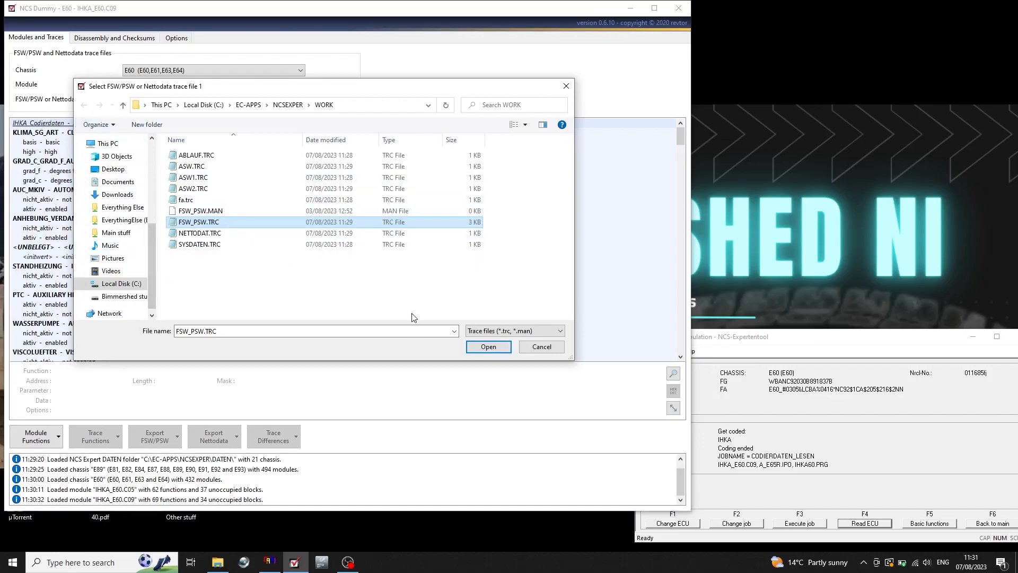
{"action": "left_click", "coordinate": [496, 347]}
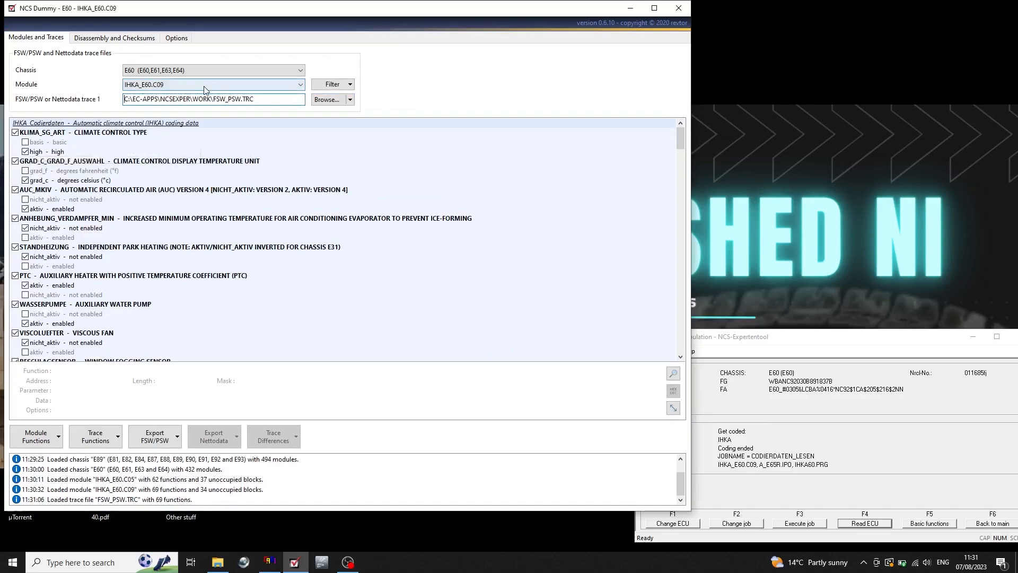
Switch the climate control type KLIMA_SG_ART between high and basis, leaving it on basis.
{"action": "left_click", "coordinate": [25, 142]}
{"action": "left_click", "coordinate": [26, 151]}
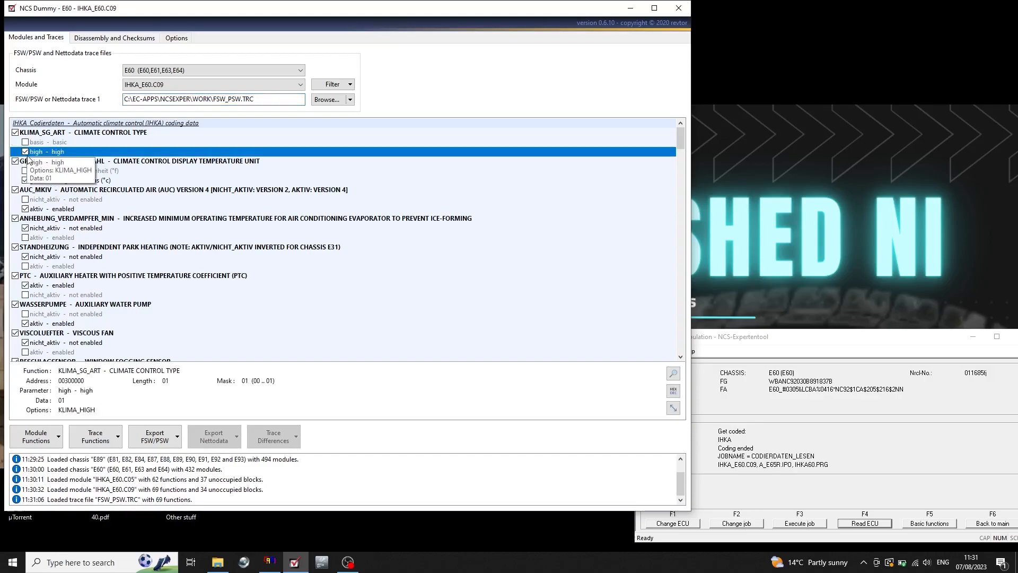
{"action": "left_click", "coordinate": [26, 143]}
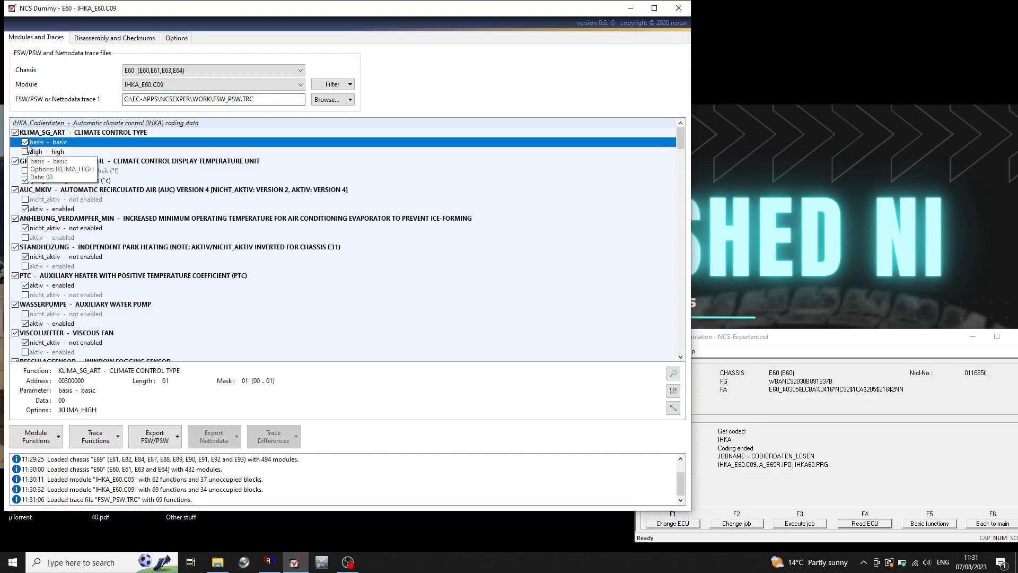
Switch the module to IHKA_E60.C08 and back to IHKA_E60.C09 to reload the trace and discard the climate control type change.
{"action": "left_click", "coordinate": [300, 86]}
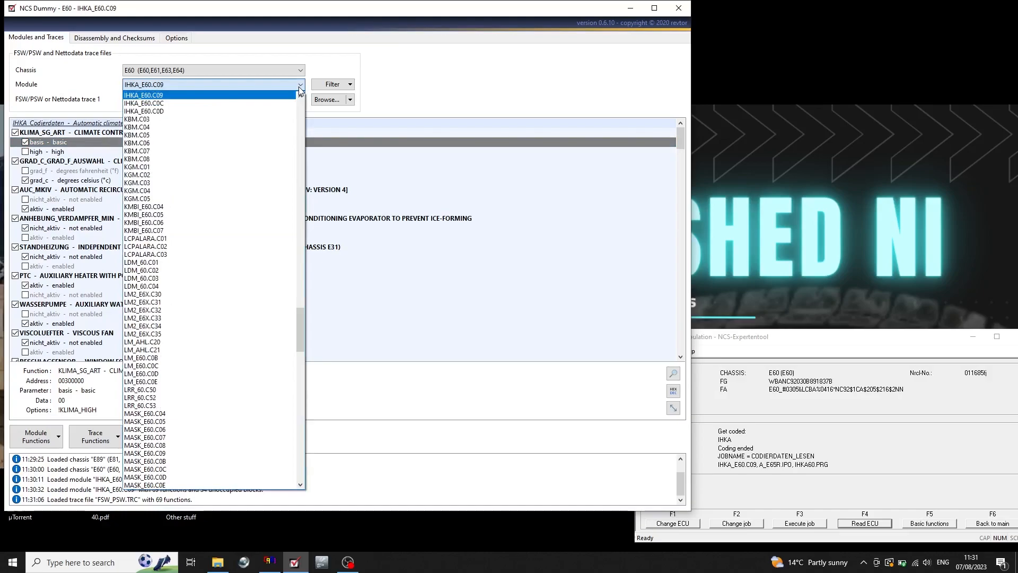
{"action": "left_click", "coordinate": [300, 98]}
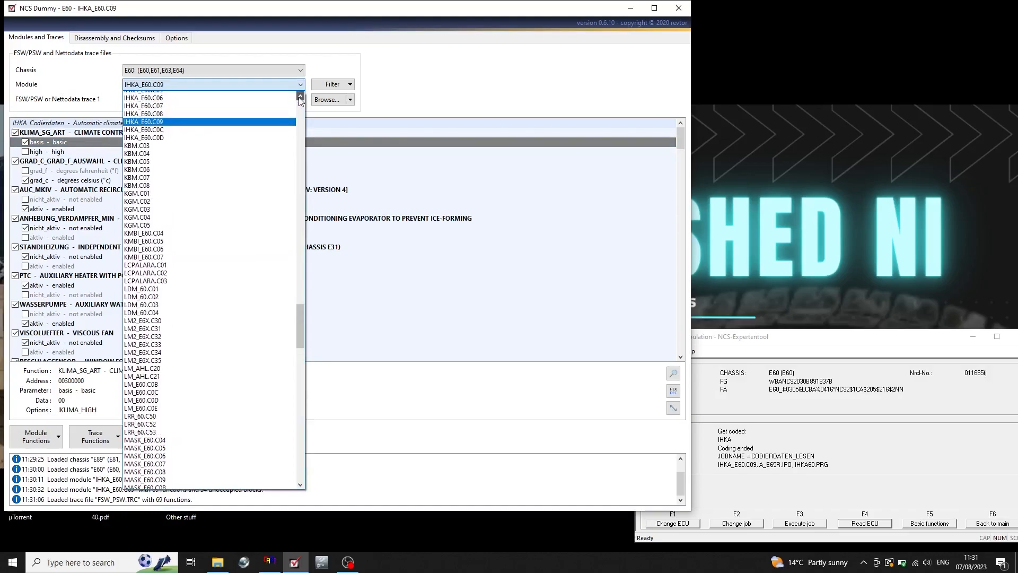
{"action": "left_click", "coordinate": [300, 97]}
{"action": "left_click", "coordinate": [261, 123]}
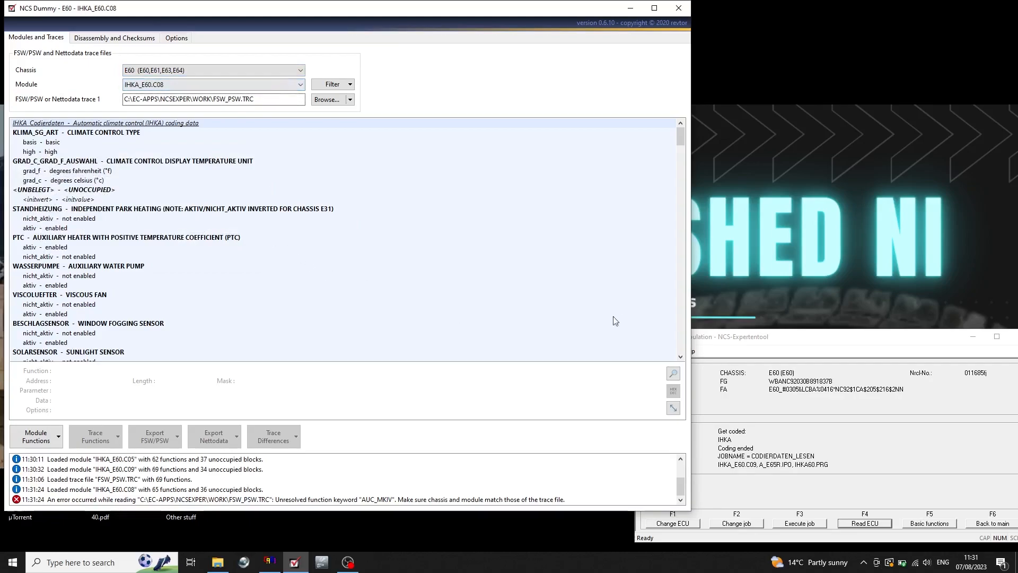
{"action": "left_click", "coordinate": [298, 84]}
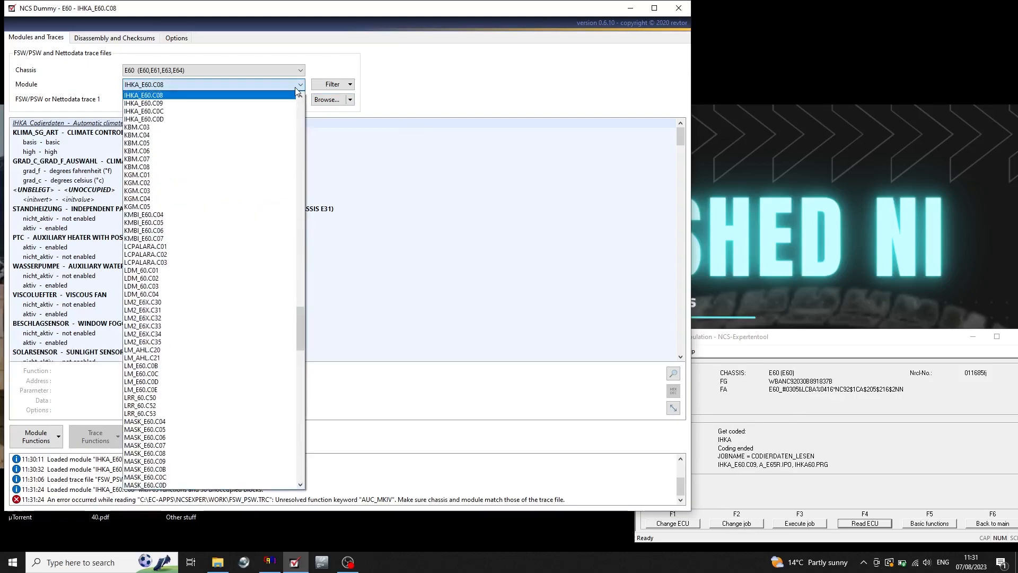
{"action": "left_click", "coordinate": [248, 103]}
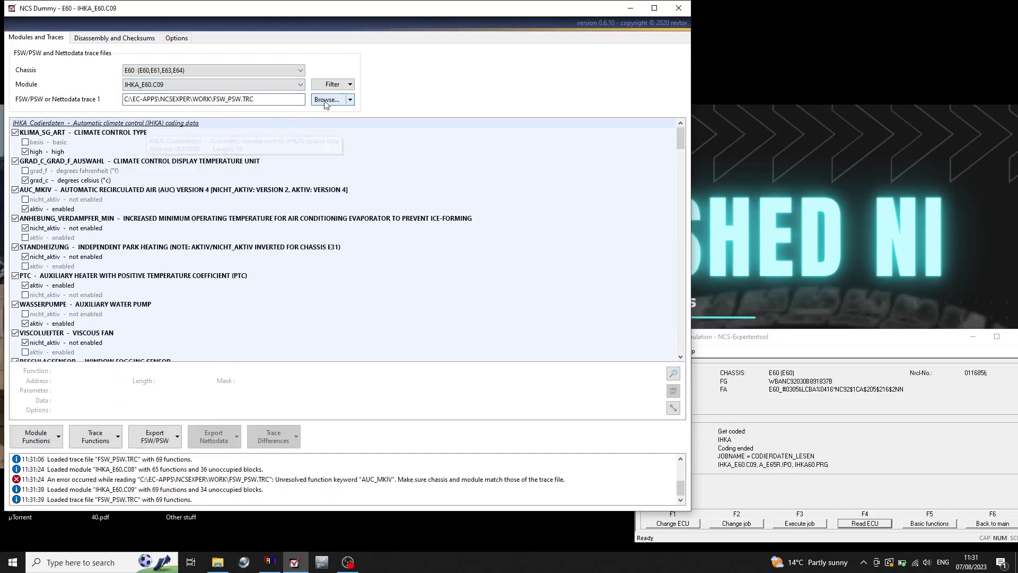
Examine the IHKA coding functions from the display temperature unit GRAD_C_GRAD_F_AUSWAHL down to the E63_E64 option.
{"action": "left_click", "coordinate": [350, 99]}
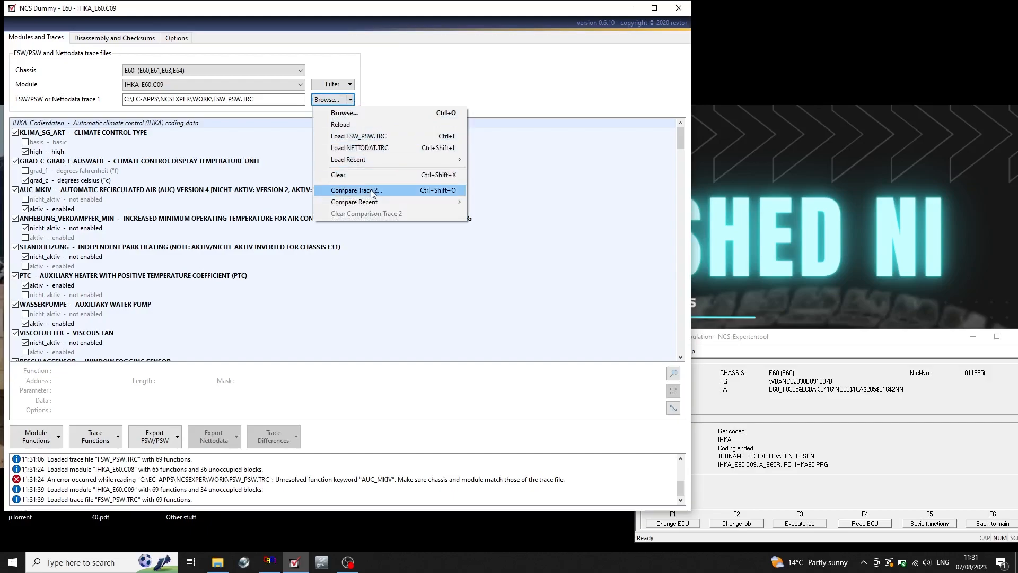
{"action": "left_click", "coordinate": [158, 181]}
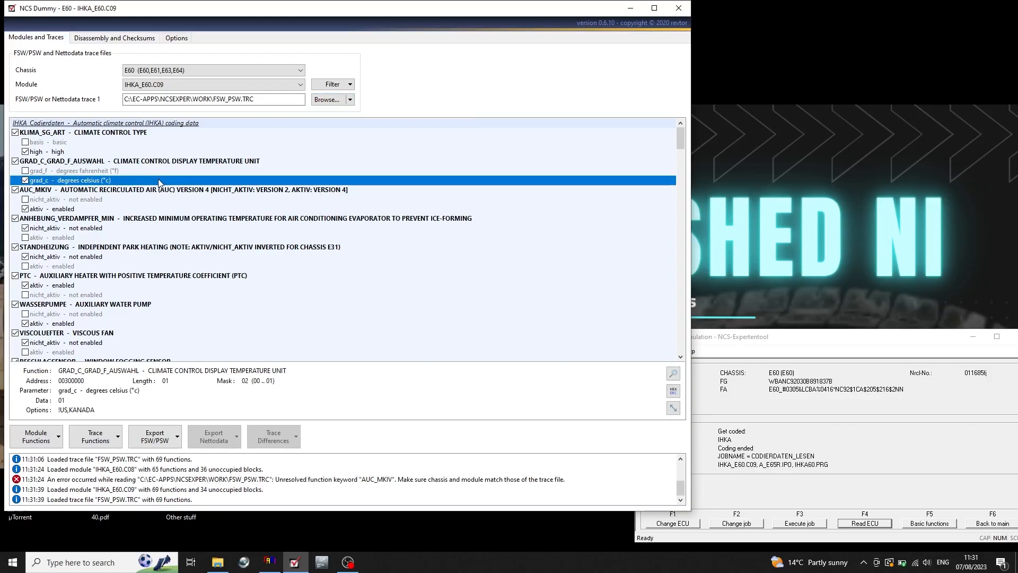
{"action": "left_click", "coordinate": [116, 221]}
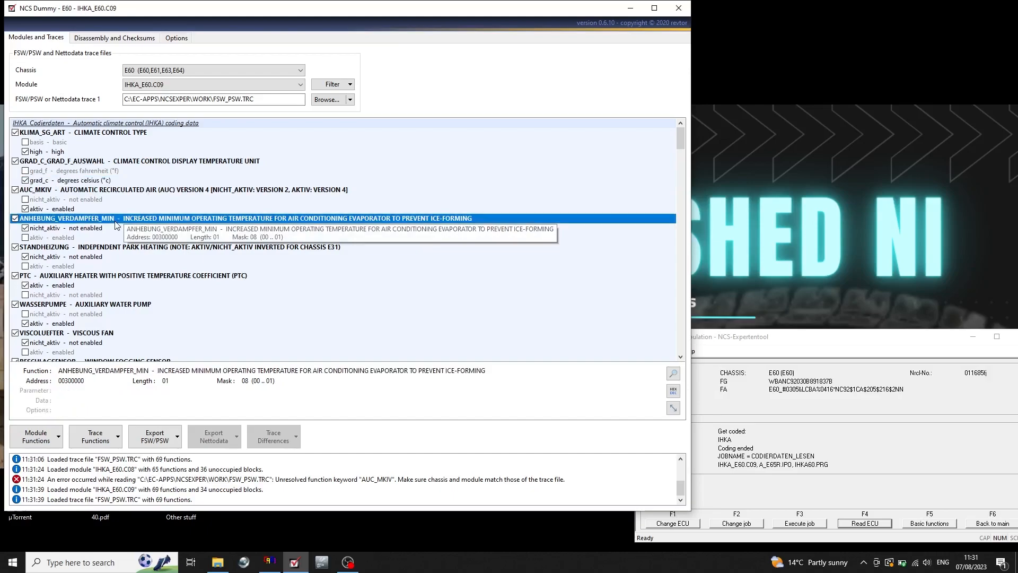
{"action": "left_click", "coordinate": [96, 180]}
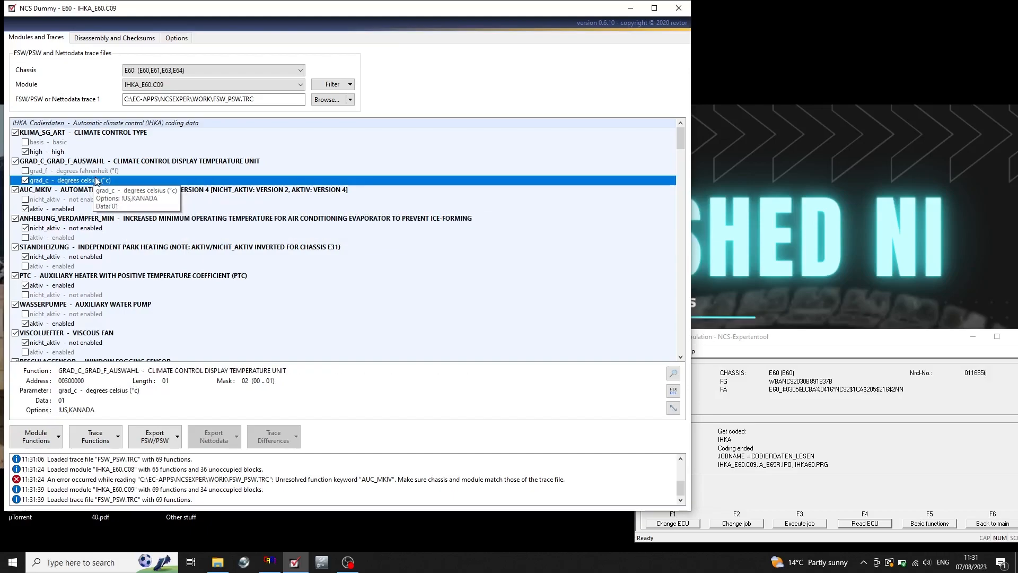
{"action": "key", "text": "Down"}
{"action": "key", "text": "Down"}
{"action": "key", "text": "Down"}
{"action": "key", "text": "Down"}
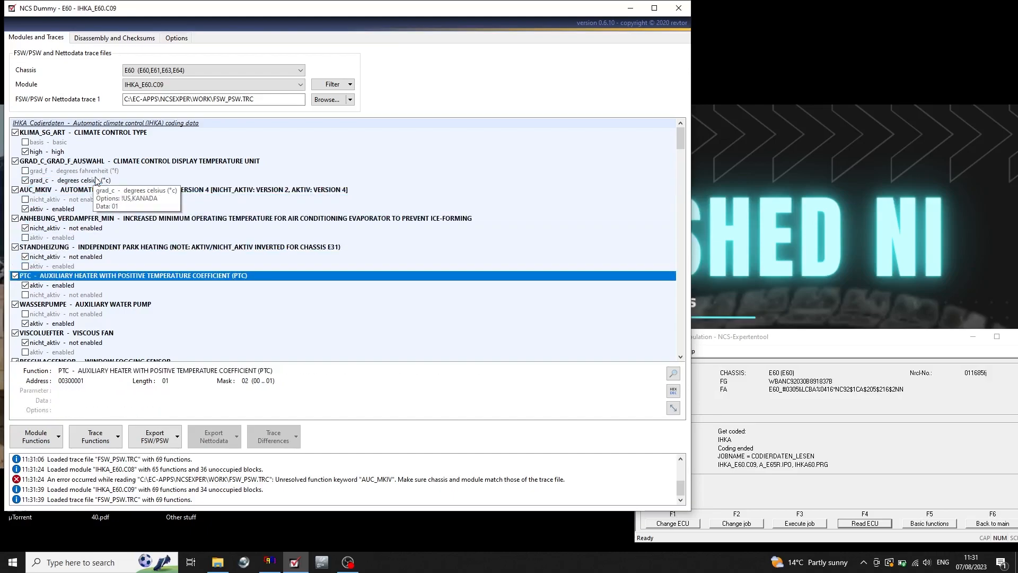
{"action": "key", "text": "Down"}
{"action": "key", "text": "Down"}
{"action": "key", "text": "Down"}
{"action": "key", "text": "Down"}
{"action": "key", "text": "Down"}
{"action": "key", "text": "Down"}
{"action": "key", "text": "Down"}
{"action": "key", "text": "Down"}
{"action": "key", "text": "Down"}
{"action": "key", "text": "Down"}
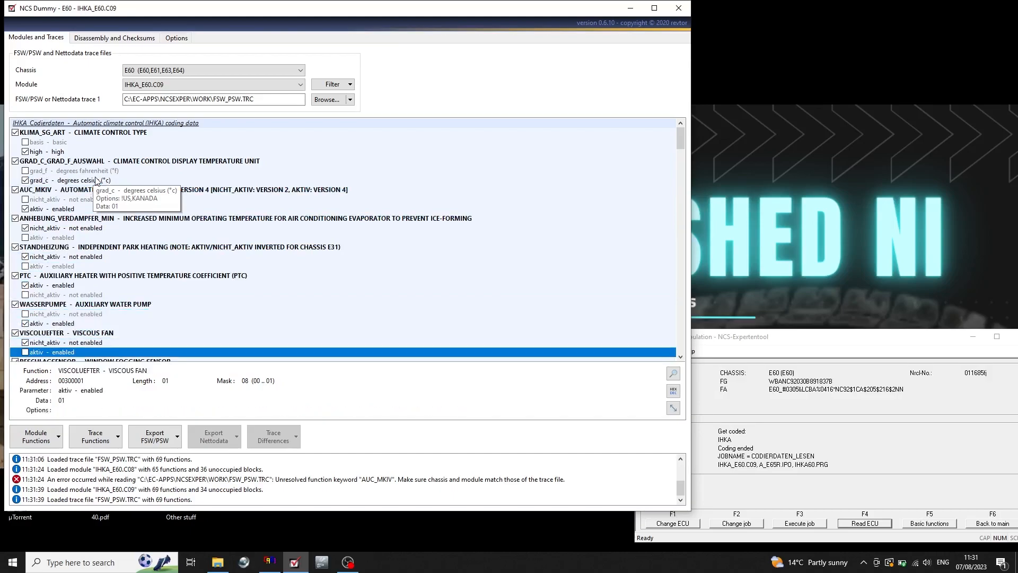
{"action": "key", "text": "Down"}
{"action": "key", "text": "Down"}
{"action": "key", "text": "Down"}
{"action": "key", "text": "Down"}
{"action": "key", "text": "Down"}
{"action": "key", "text": "Down"}
{"action": "key", "text": "Down"}
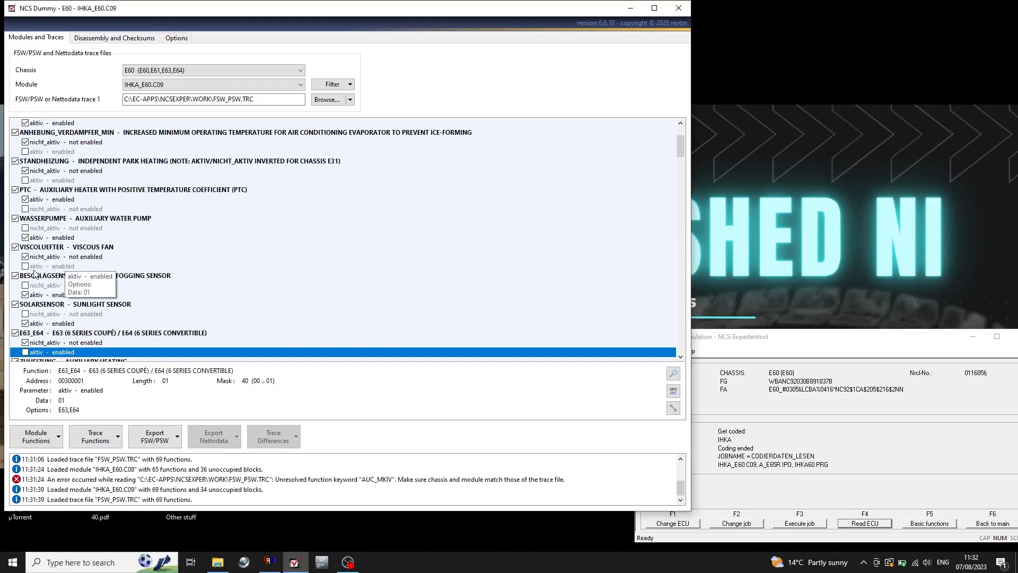
Review the IHKA functions from the sunlight sensor SOLARSENSOR down to the security vehicle setting SICHERHEITSFAHRZEUG_IHKA.
{"action": "left_click", "coordinate": [111, 306]}
{"action": "key", "text": "Down"}
{"action": "key", "text": "Down"}
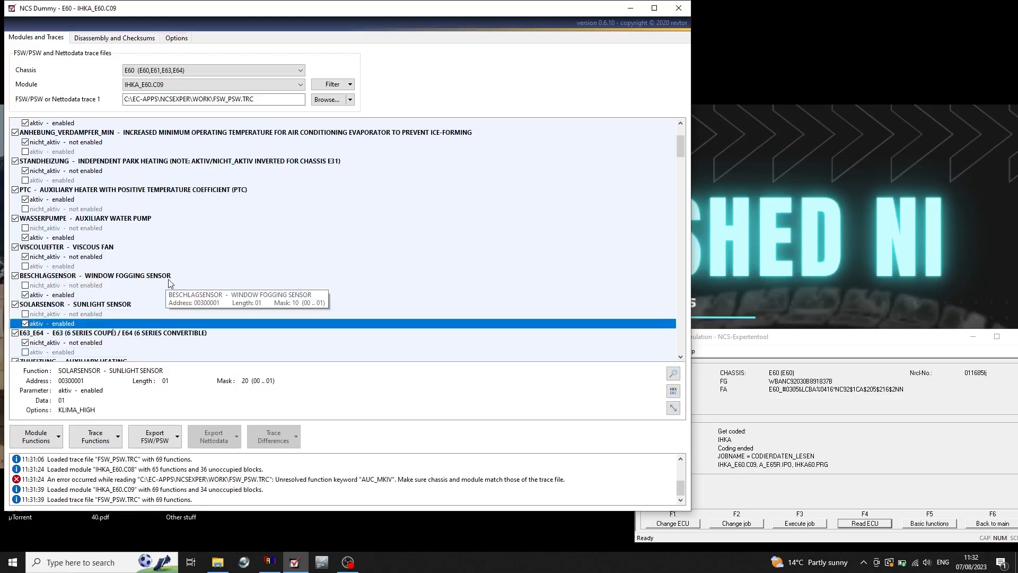
{"action": "key", "text": "Down"}
{"action": "key", "text": "Down"}
{"action": "key", "text": "Down"}
{"action": "key", "text": "Down"}
{"action": "key", "text": "Down"}
{"action": "key", "text": "Down"}
{"action": "key", "text": "Down"}
{"action": "key", "text": "Down"}
{"action": "key", "text": "Down"}
{"action": "key", "text": "Down"}
{"action": "key", "text": "Down"}
{"action": "key", "text": "Down"}
{"action": "key", "text": "Down"}
{"action": "key", "text": "Down"}
{"action": "key", "text": "Down"}
{"action": "key", "text": "Down"}
{"action": "key", "text": "Down"}
{"action": "key", "text": "Down"}
{"action": "key", "text": "Down"}
{"action": "key", "text": "Down"}
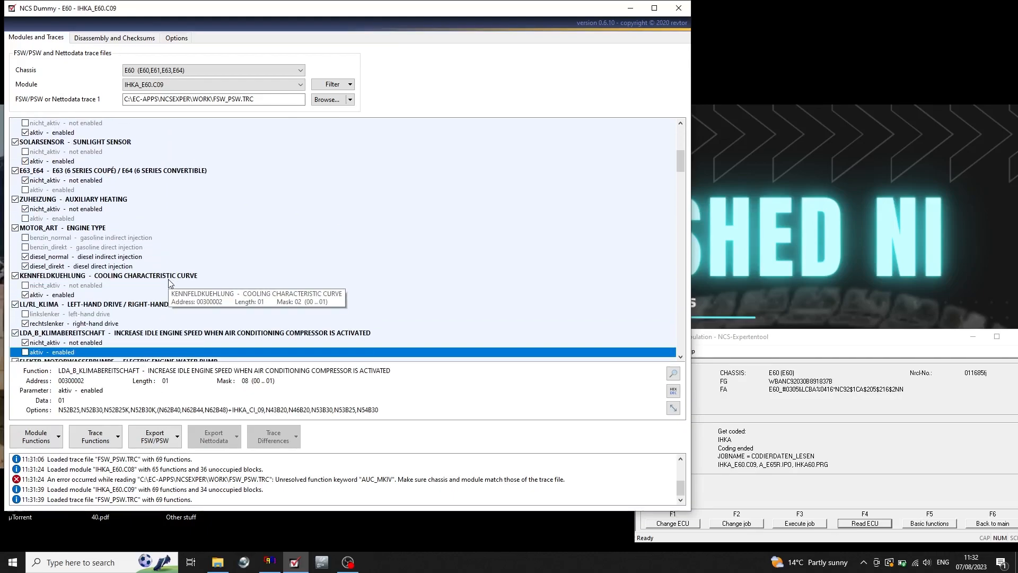
{"action": "key", "text": "Down"}
{"action": "key", "text": "Down"}
{"action": "key", "text": "Down"}
{"action": "key", "text": "Down"}
{"action": "key", "text": "Down"}
{"action": "key", "text": "Down"}
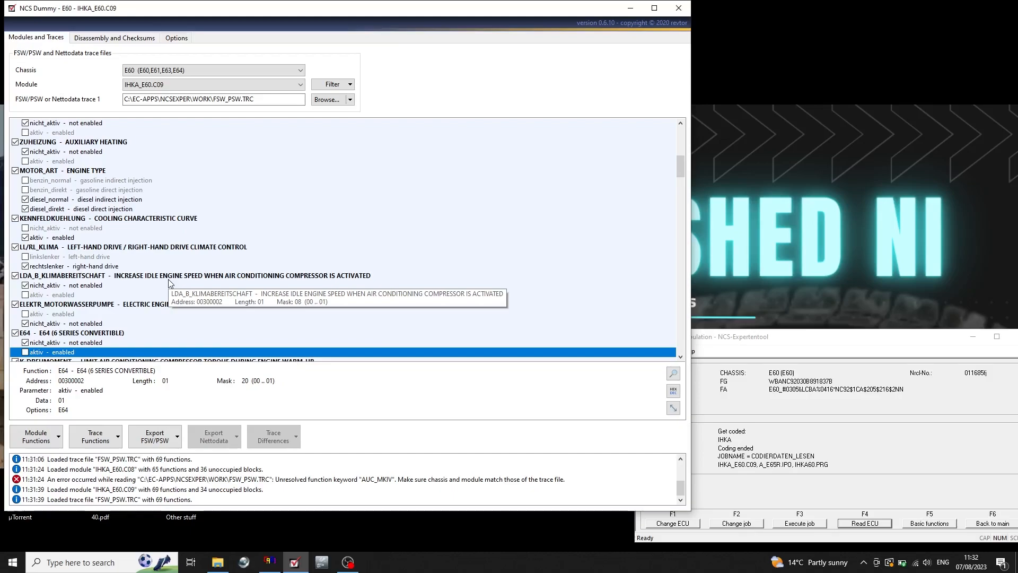
{"action": "key", "text": "Down"}
{"action": "key", "text": "Down"}
{"action": "key", "text": "Down"}
{"action": "key", "text": "Down"}
{"action": "key", "text": "Down"}
{"action": "key", "text": "Down"}
{"action": "key", "text": "Down"}
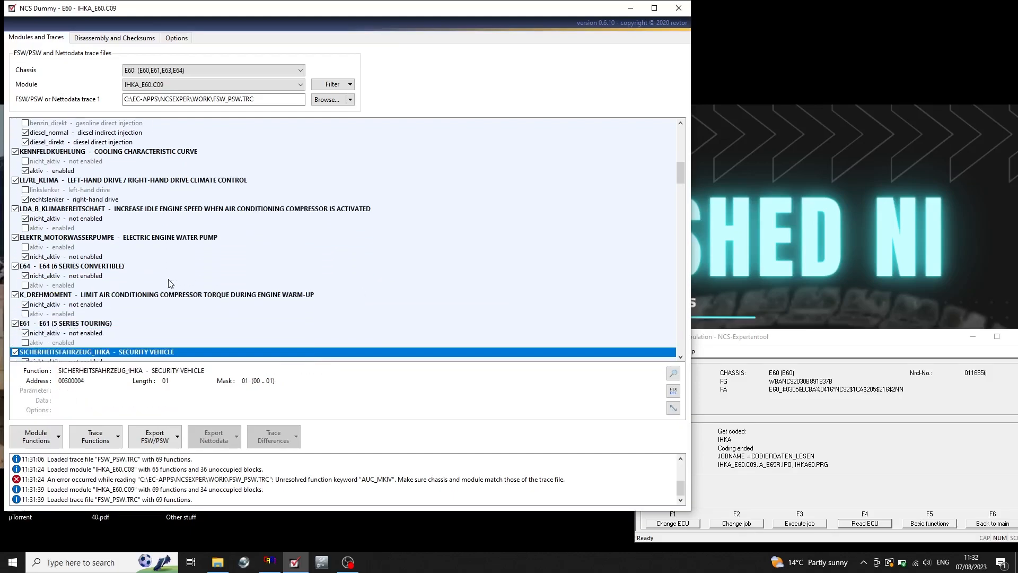
Find the blower speed indication function GEBL_ANZEIGE_AUTO, inspect its nicht_aktiv parameter and look over the functions below it.
{"action": "key", "text": "Page_Down"}
{"action": "left_click", "coordinate": [159, 276]}
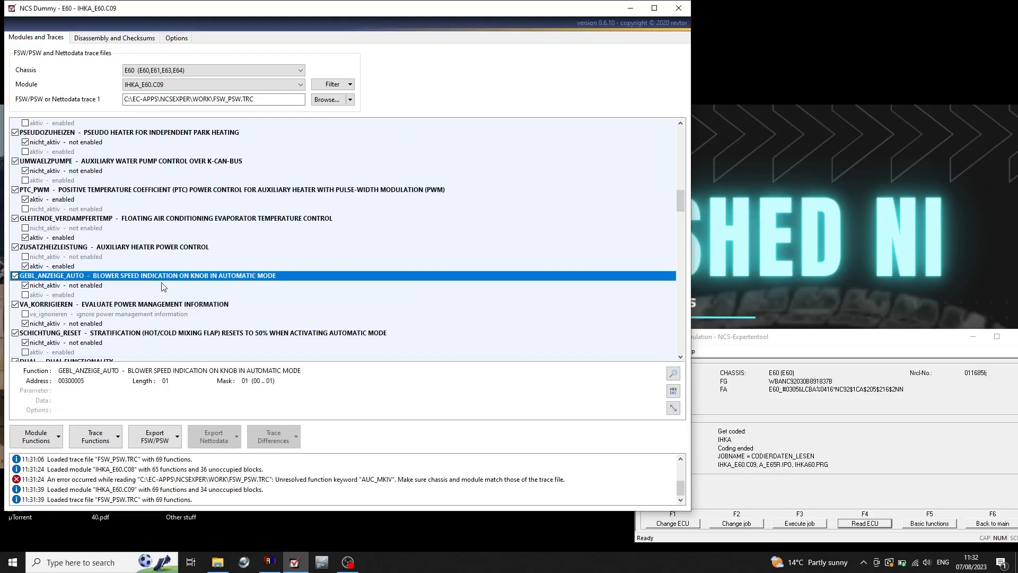
{"action": "left_click", "coordinate": [57, 288]}
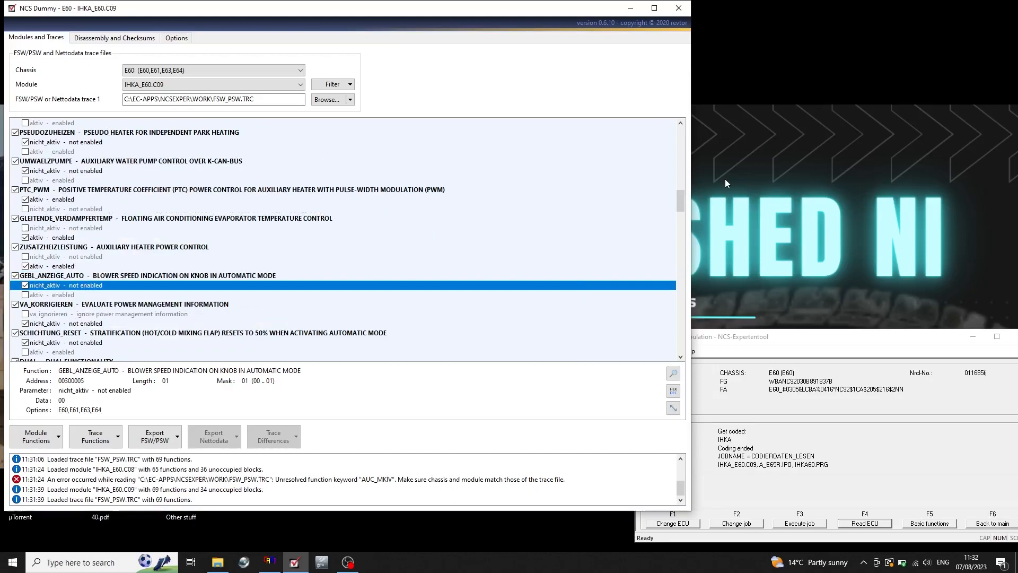
{"action": "left_click_drag", "start_coordinate": [683, 204], "coordinate": [660, 216]}
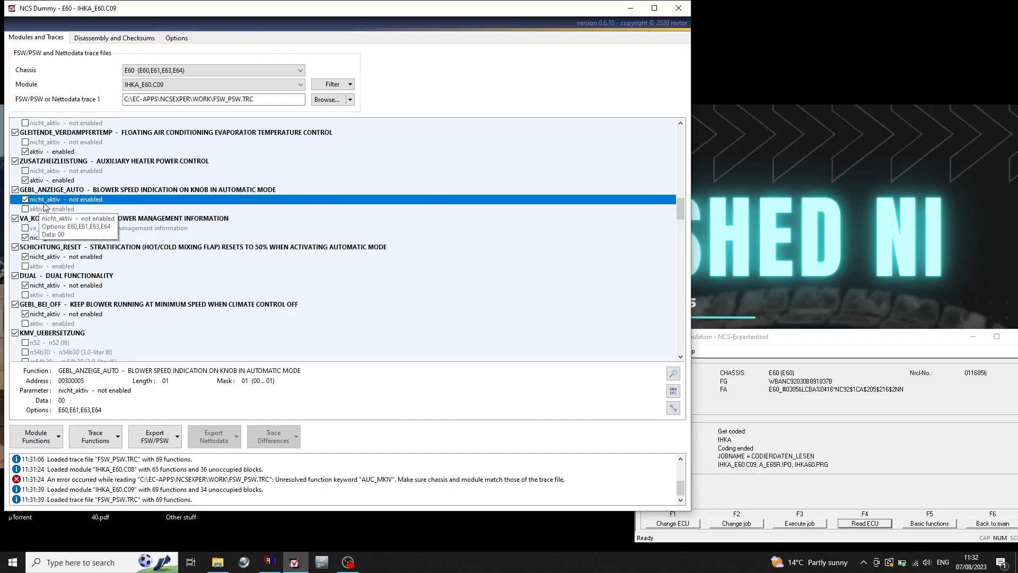
Export the unmodified FSW/PSW trace as E60-IHKA_E60.C09-FSW_PSW original.TRC into the TRC backup files folder under E stuff on the Desktop.
{"action": "left_click", "coordinate": [165, 437]}
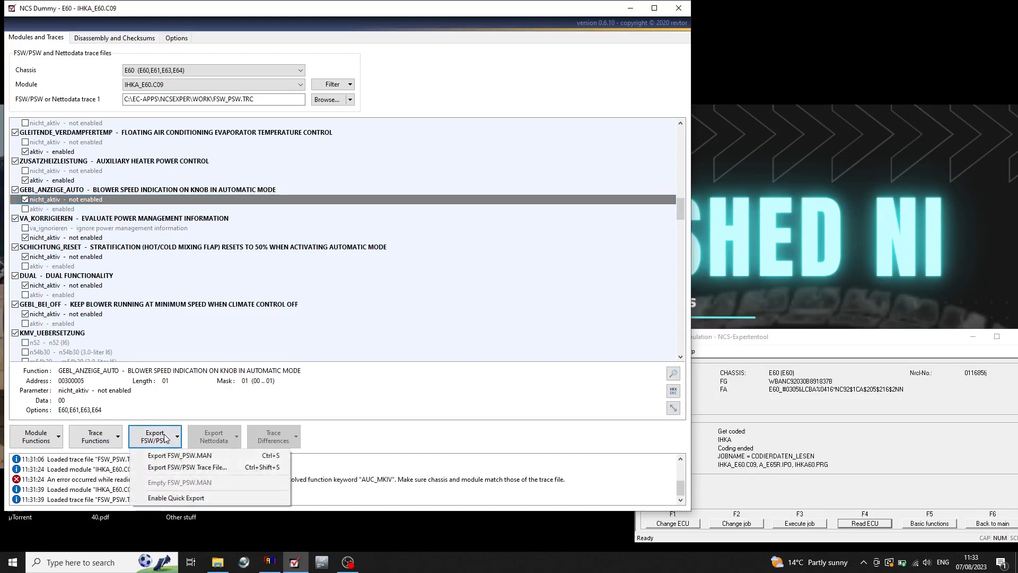
{"action": "left_click", "coordinate": [219, 471]}
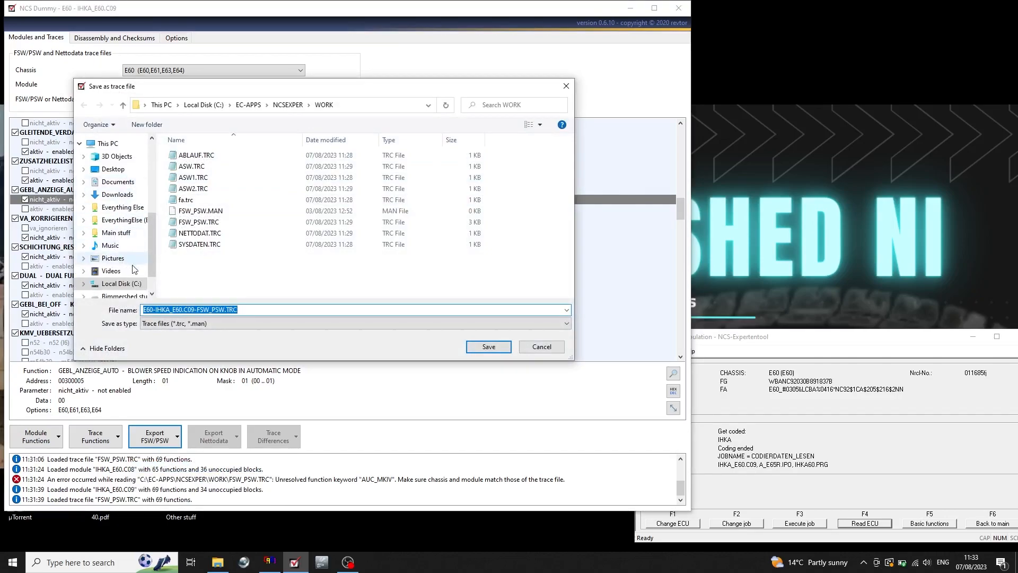
{"action": "left_click_drag", "start_coordinate": [153, 257], "coordinate": [152, 234]}
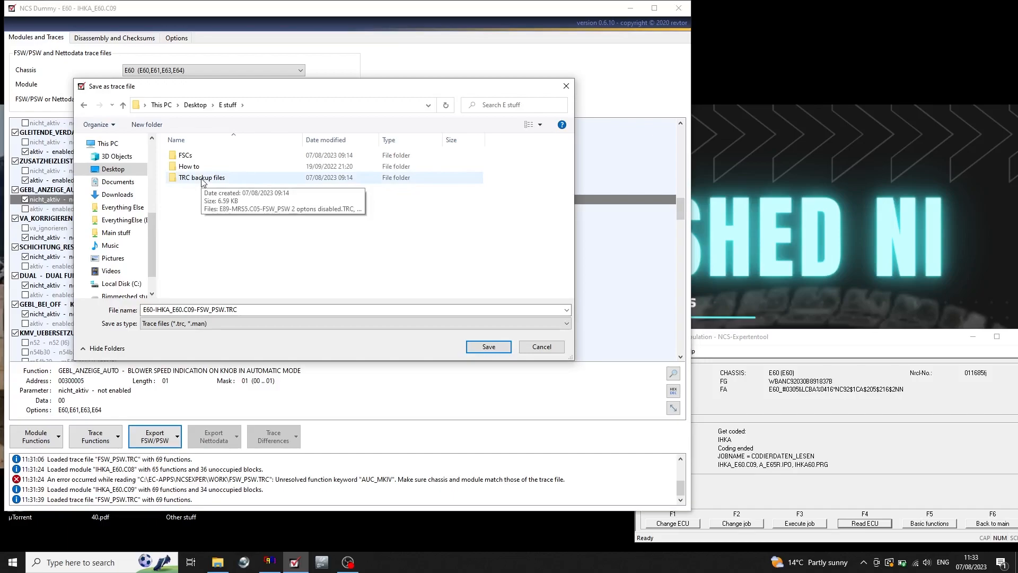
{"action": "double_click", "coordinate": [202, 178]}
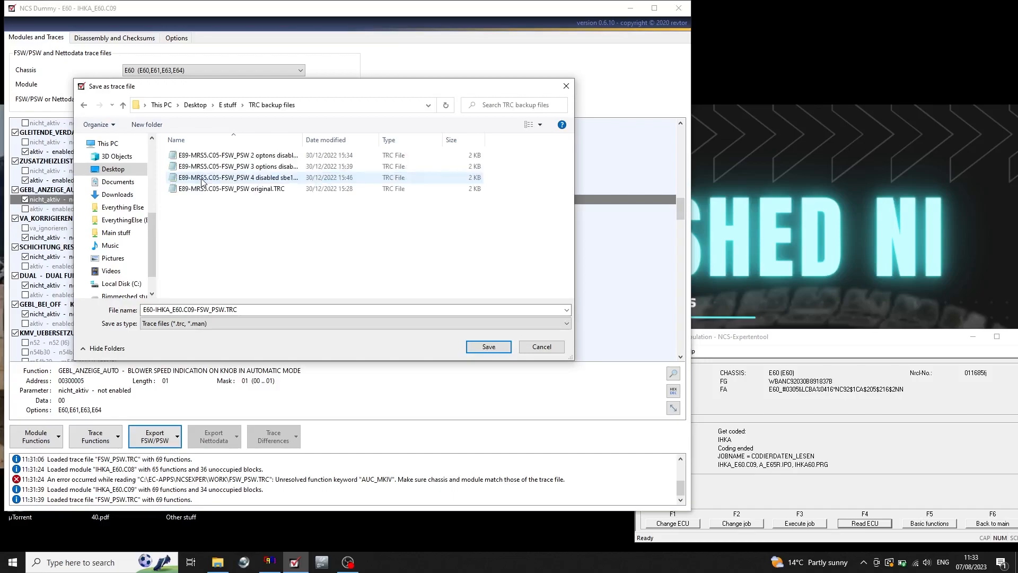
{"action": "left_click", "coordinate": [222, 309]}
{"action": "left_click", "coordinate": [223, 310]}
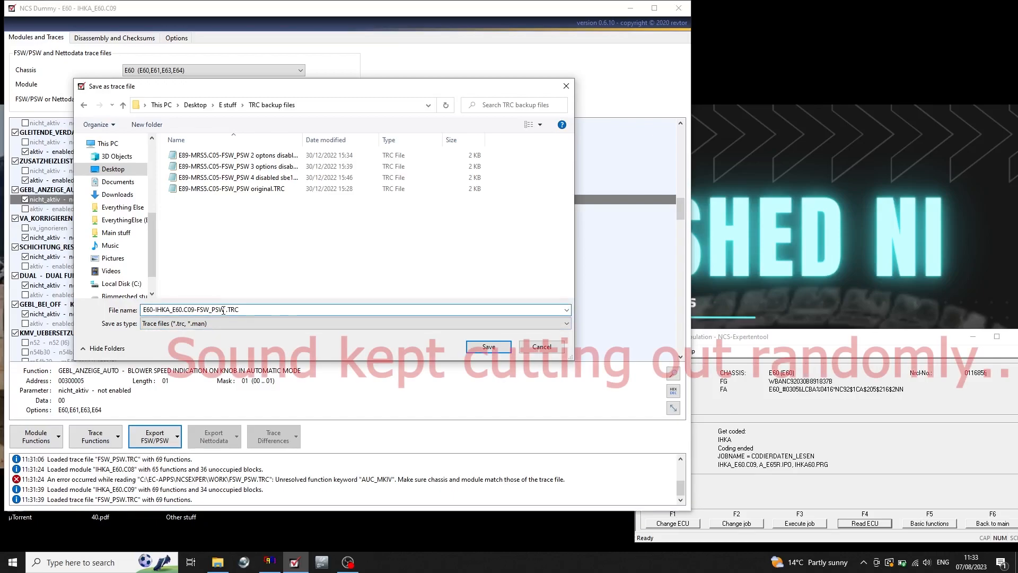
{"action": "type", "text": "original"}
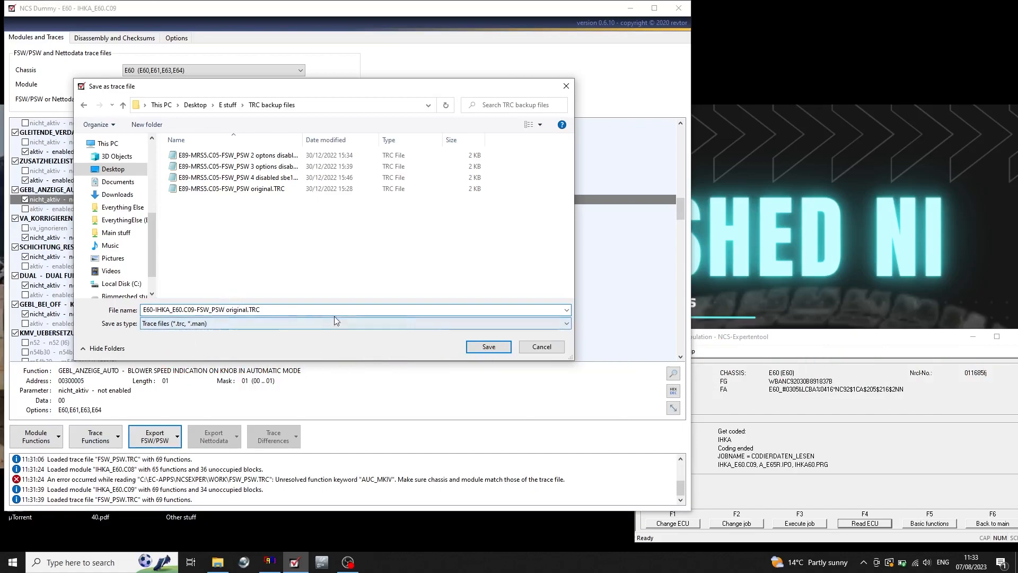
{"action": "left_click", "coordinate": [489, 347]}
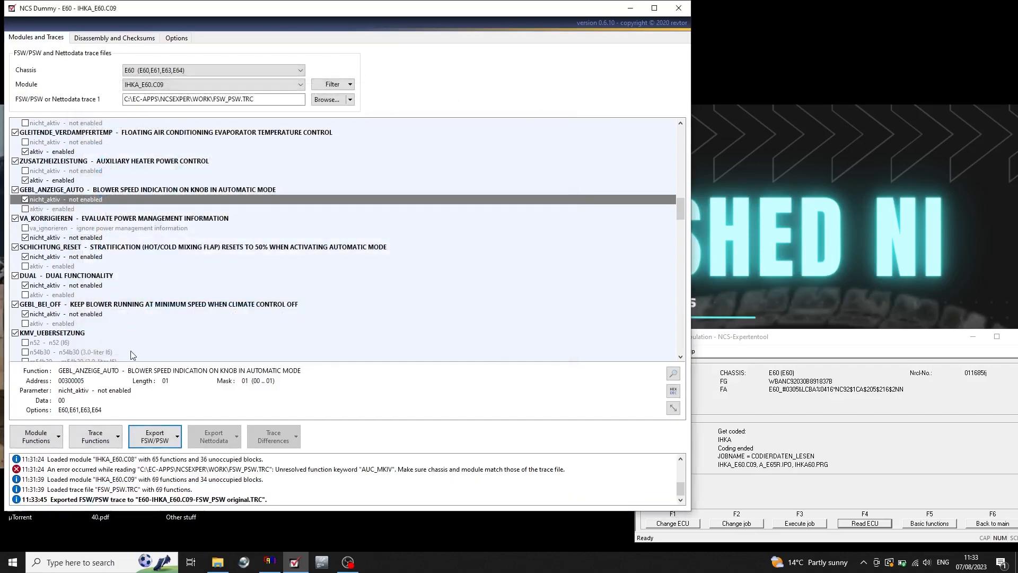
Check in File Explorer that the original IHKA trace is in the TRC backup files folder, widening the name column, and close the window.
{"action": "left_click", "coordinate": [218, 562]}
{"action": "left_click", "coordinate": [179, 101]}
{"action": "double_click", "coordinate": [179, 103]}
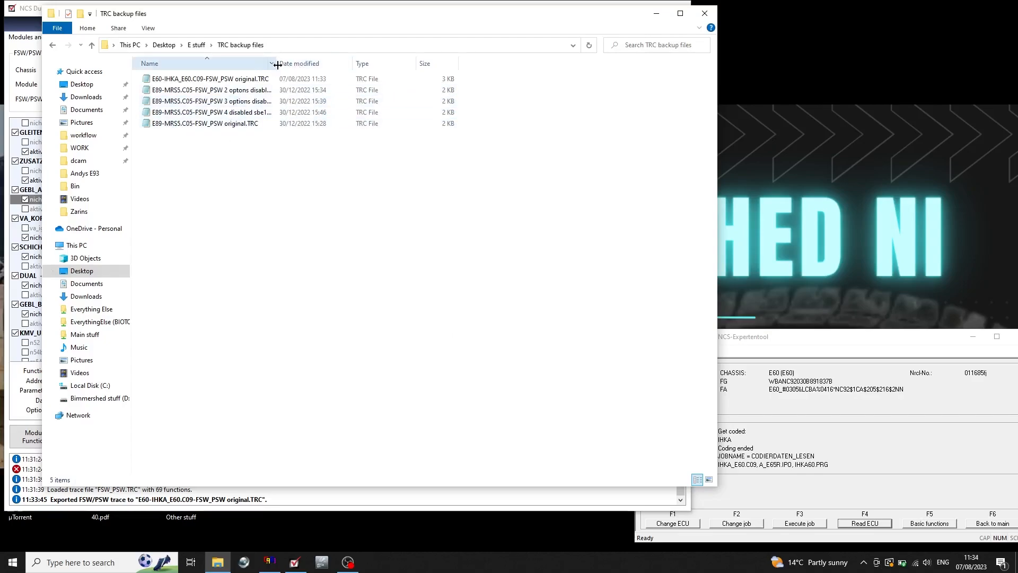
{"action": "left_click_drag", "start_coordinate": [278, 65], "coordinate": [386, 64]}
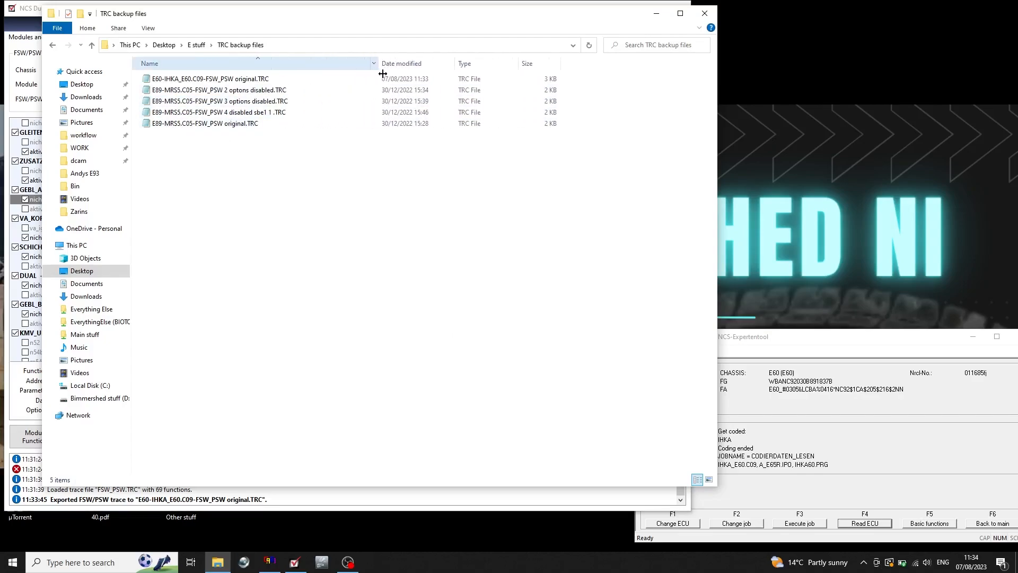
{"action": "left_click", "coordinate": [241, 82]}
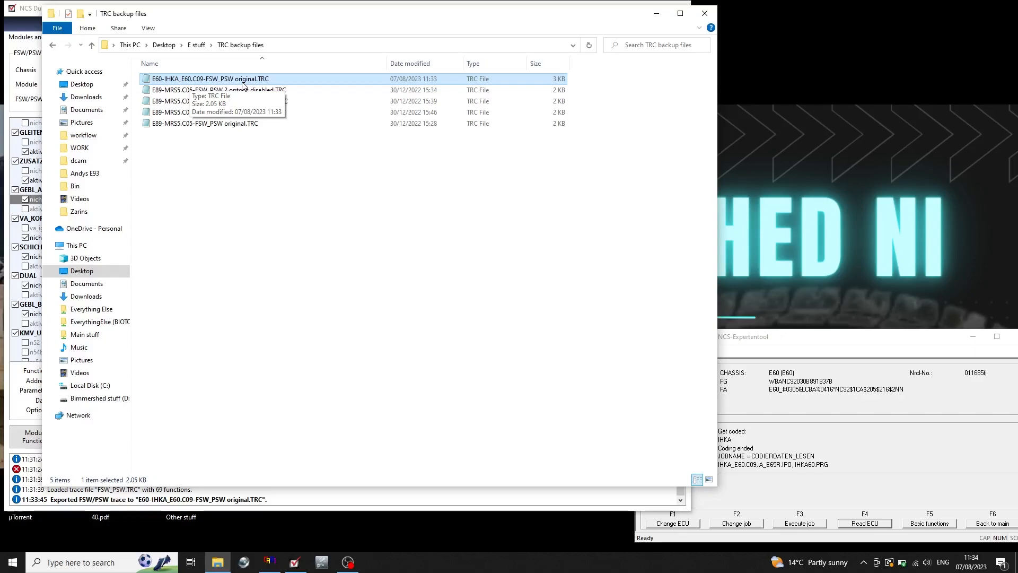
{"action": "left_click", "coordinate": [704, 16]}
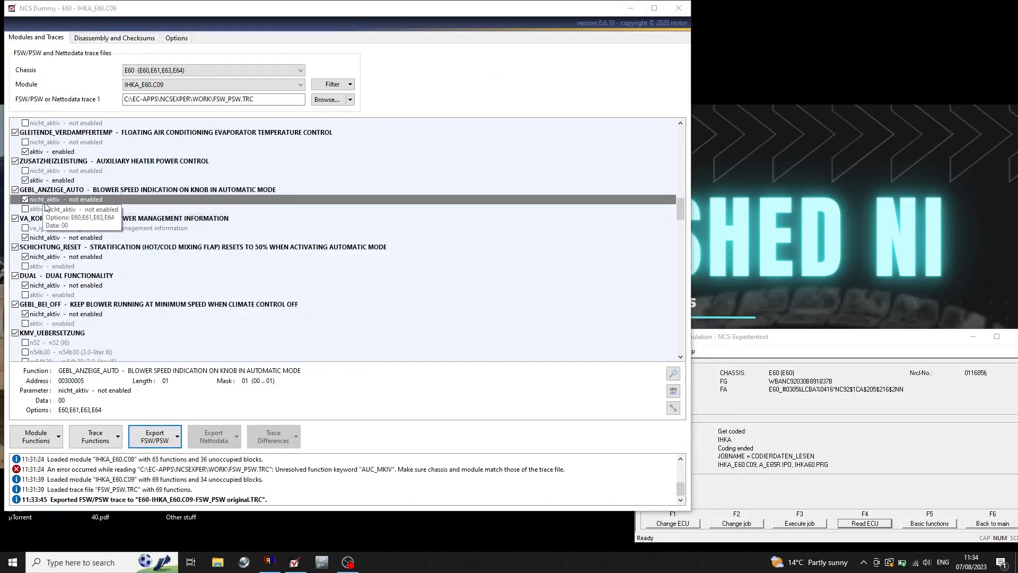
Set the blower speed indication GEBL_ANZEIGE_AUTO to aktiv and select the nicht_aktiv parameter of GEBL_BEI_OFF for inspection.
{"action": "left_click", "coordinate": [25, 210]}
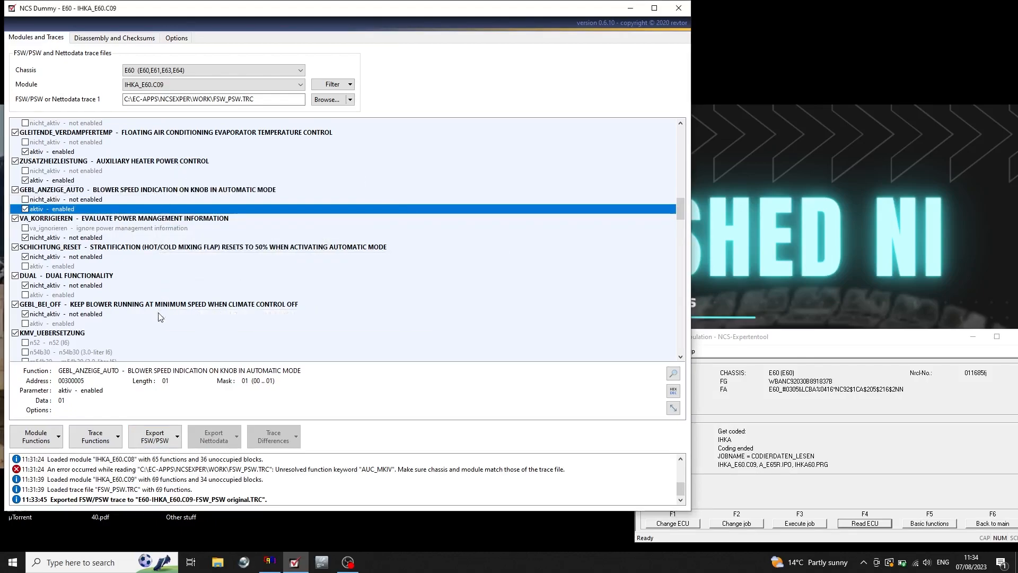
{"action": "left_click", "coordinate": [129, 315]}
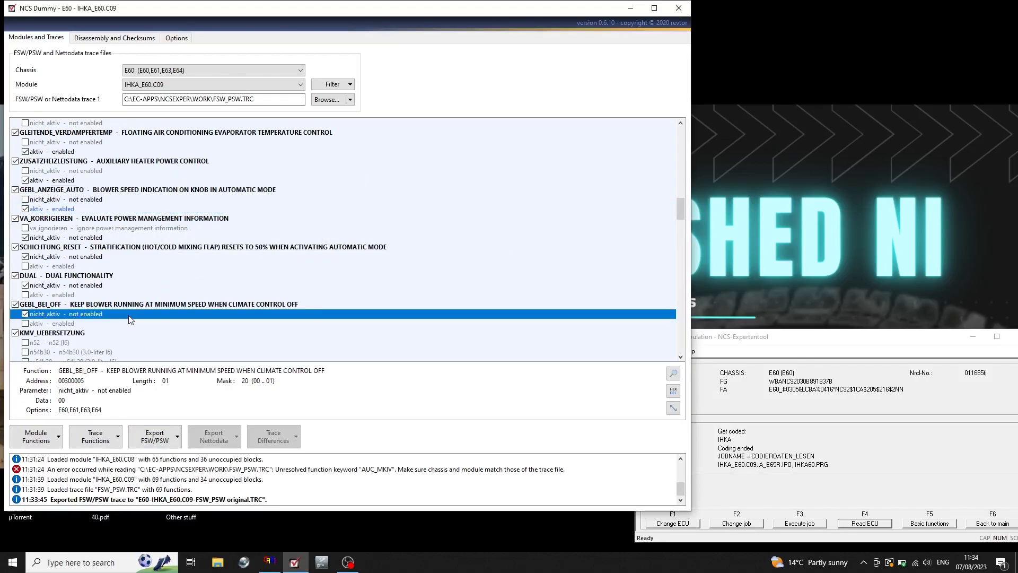
Look through the functions below GEBL_BEI_OFF and select ABWAHL_AC, the air conditioning compressor behaviour in automatic mode.
{"action": "key", "text": "Down"}
{"action": "key", "text": "Down"}
{"action": "key", "text": "Down"}
{"action": "key", "text": "Down"}
{"action": "key", "text": "Down"}
{"action": "key", "text": "Down"}
{"action": "key", "text": "Down"}
{"action": "key", "text": "Down"}
{"action": "key", "text": "Down"}
{"action": "key", "text": "Down"}
{"action": "key", "text": "Down"}
{"action": "key", "text": "Down"}
{"action": "key", "text": "Down"}
{"action": "key", "text": "Down"}
{"action": "key", "text": "Down"}
{"action": "key", "text": "Down"}
{"action": "key", "text": "Down"}
{"action": "key", "text": "Down"}
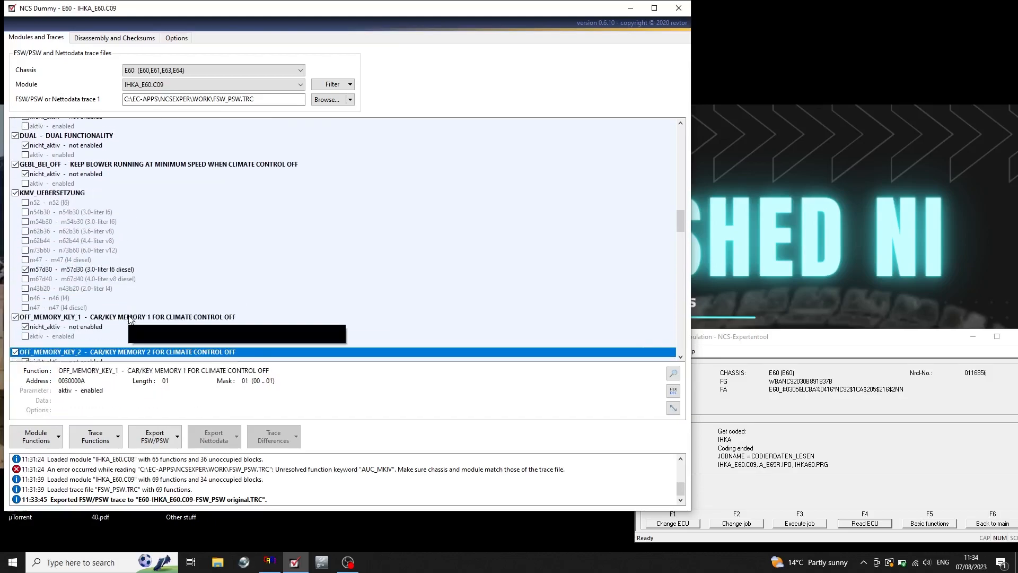
{"action": "key", "text": "Down"}
{"action": "key", "text": "Down"}
{"action": "key", "text": "Down"}
{"action": "key", "text": "Down"}
{"action": "key", "text": "Down"}
{"action": "key", "text": "Down"}
{"action": "key", "text": "Down"}
{"action": "key", "text": "Down"}
{"action": "key", "text": "Down"}
{"action": "key", "text": "Down"}
{"action": "key", "text": "Down"}
{"action": "key", "text": "Down"}
{"action": "key", "text": "Down"}
{"action": "key", "text": "Down"}
{"action": "key", "text": "Down"}
{"action": "key", "text": "Down"}
{"action": "key", "text": "Down"}
{"action": "key", "text": "Down"}
{"action": "key", "text": "Down"}
{"action": "key", "text": "Down"}
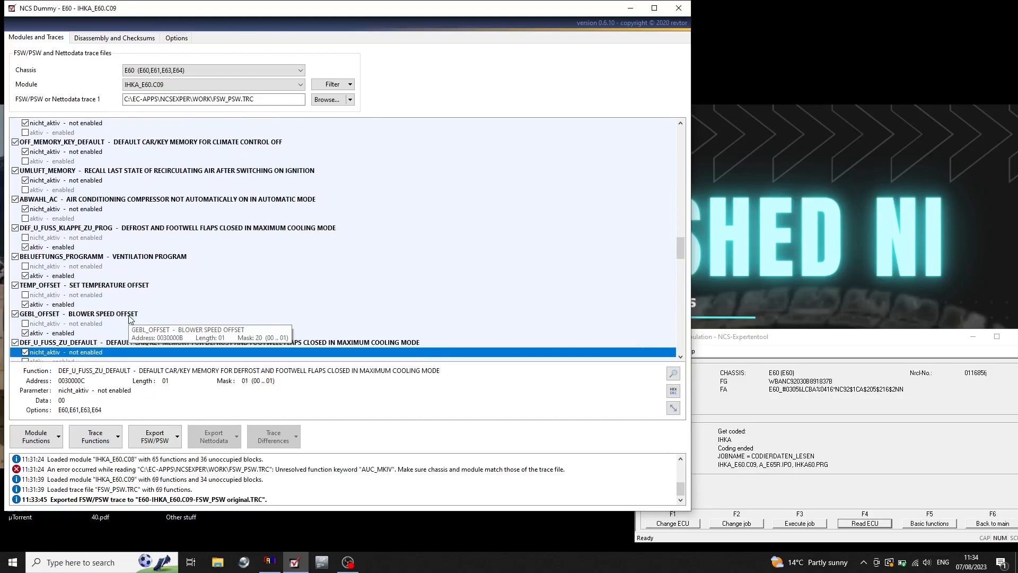
{"action": "left_click", "coordinate": [93, 201]}
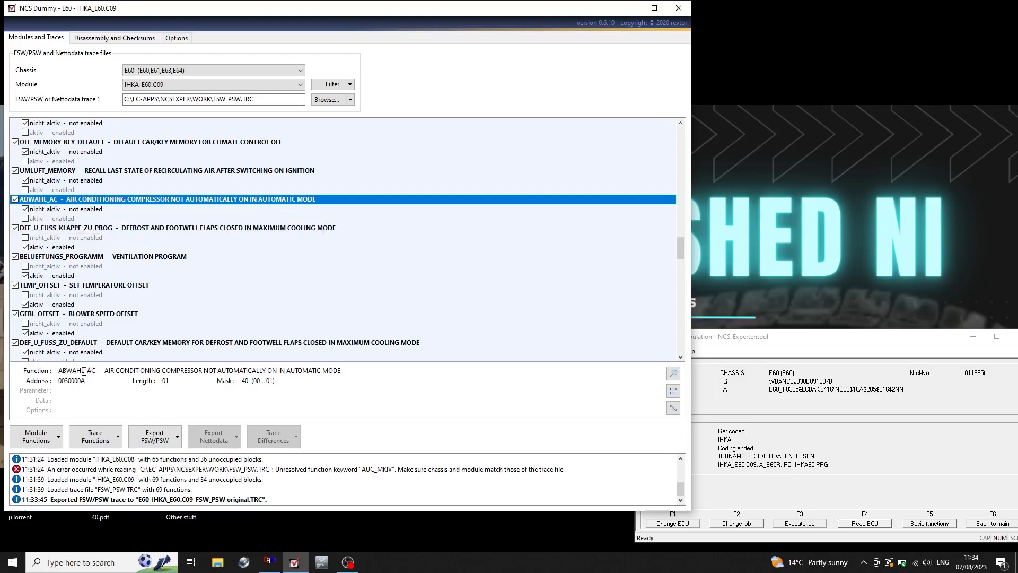
Set the air conditioning compressor function ABWAHL_AC to aktiv so the compressor does not switch on automatically in automatic mode.
{"action": "left_click_drag", "start_coordinate": [60, 370], "coordinate": [100, 369]}
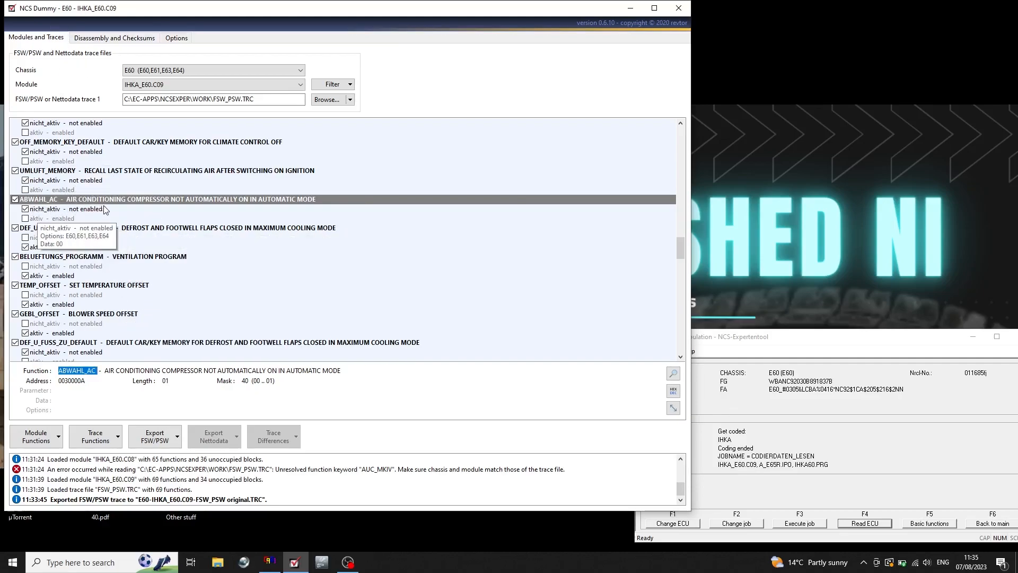
{"action": "left_click", "coordinate": [27, 218]}
Look through the remaining IHKA functions from BELUEFTUNGS_PROGRAMM down to the car/key memory settings at TEMP_OFFSET_KEY4.
{"action": "left_click", "coordinate": [103, 256]}
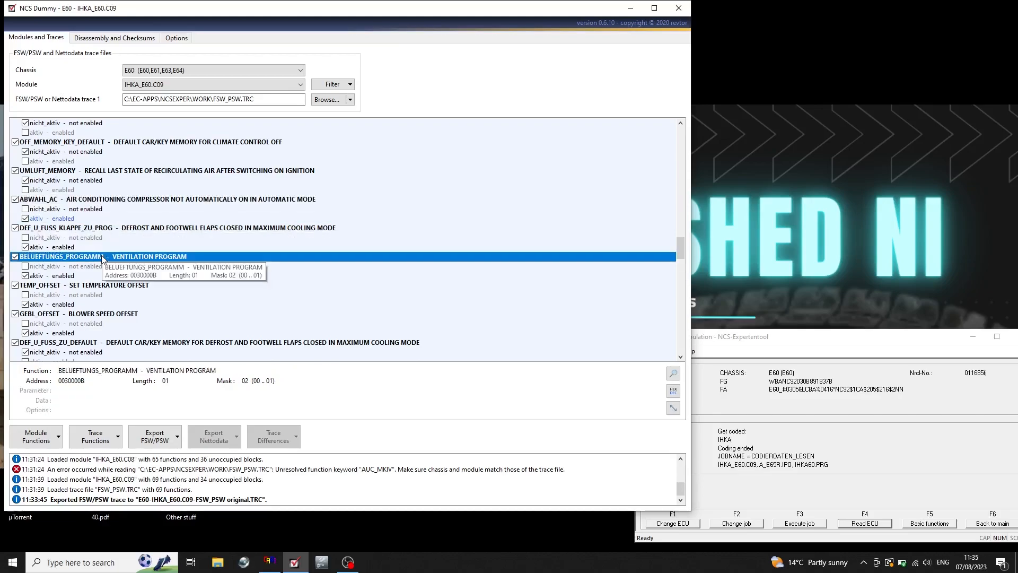
{"action": "key", "text": "Down"}
{"action": "key", "text": "Down"}
{"action": "key", "text": "Down"}
{"action": "key", "text": "Down"}
{"action": "key", "text": "Down"}
{"action": "key", "text": "Down"}
{"action": "key", "text": "Down"}
{"action": "key", "text": "Down"}
{"action": "key", "text": "Down"}
{"action": "key", "text": "Down"}
{"action": "key", "text": "Down"}
{"action": "key", "text": "Down"}
{"action": "key", "text": "Down"}
{"action": "key", "text": "Down"}
{"action": "key", "text": "Down"}
{"action": "key", "text": "Down"}
{"action": "key", "text": "Down"}
{"action": "key", "text": "Down"}
{"action": "key", "text": "Down"}
{"action": "key", "text": "Down"}
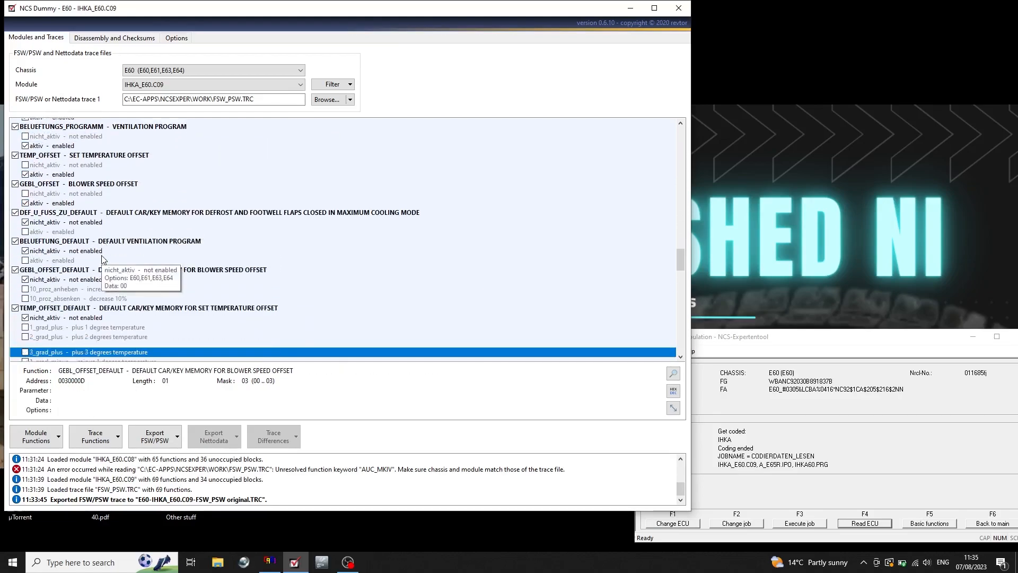
{"action": "key", "text": "Down"}
{"action": "key", "text": "Down"}
{"action": "key", "text": "Down"}
{"action": "key", "text": "Down"}
{"action": "key", "text": "Down"}
{"action": "key", "text": "Down"}
{"action": "key", "text": "Down"}
{"action": "key", "text": "Down"}
{"action": "key", "text": "Down"}
{"action": "key", "text": "Down"}
{"action": "key", "text": "Down"}
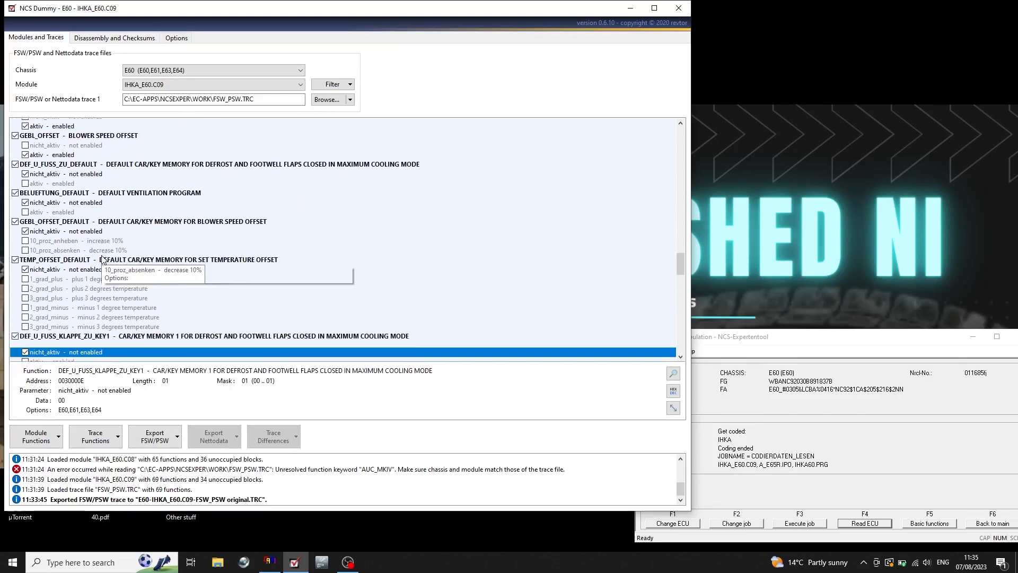
{"action": "key", "text": "Down"}
{"action": "key", "text": "Down"}
{"action": "key", "text": "Down"}
{"action": "key", "text": "Down"}
{"action": "key", "text": "Down"}
{"action": "key", "text": "Down"}
{"action": "key", "text": "Down"}
{"action": "key", "text": "Down"}
{"action": "key", "text": "Down"}
{"action": "key", "text": "Down"}
{"action": "key", "text": "Down"}
{"action": "key", "text": "Down"}
{"action": "key", "text": "Down"}
{"action": "key", "text": "Down"}
{"action": "key", "text": "Down"}
{"action": "key", "text": "Down"}
{"action": "key", "text": "Down"}
{"action": "key", "text": "Down"}
{"action": "key", "text": "Down"}
{"action": "key", "text": "Down"}
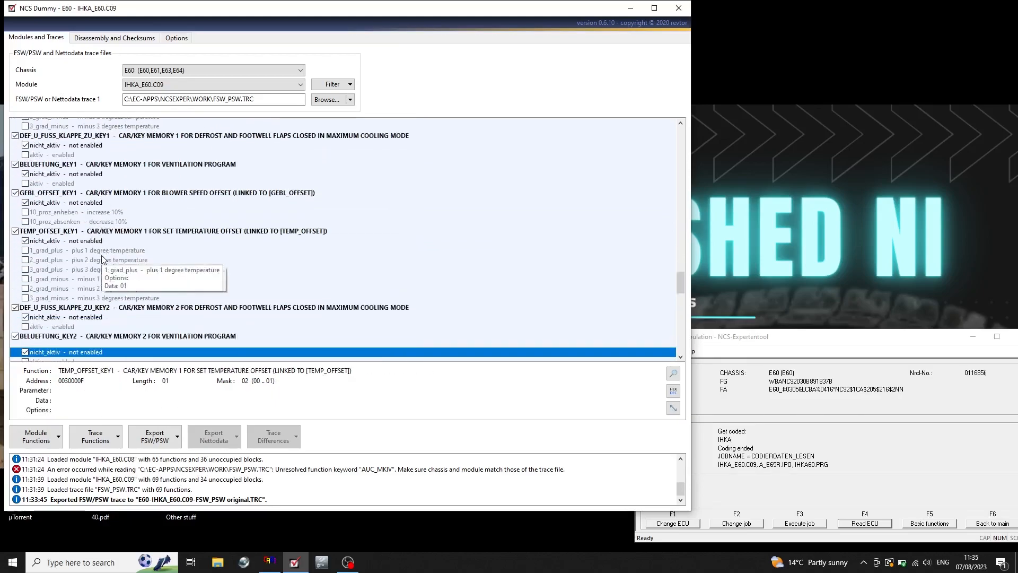
{"action": "key", "text": "Down"}
{"action": "key", "text": "Down"}
{"action": "key", "text": "Down"}
{"action": "key", "text": "Down"}
{"action": "key", "text": "Down"}
{"action": "key", "text": "Down"}
{"action": "key", "text": "Down"}
{"action": "key", "text": "Down"}
{"action": "key", "text": "Down"}
{"action": "key", "text": "Down"}
{"action": "key", "text": "Down"}
{"action": "key", "text": "Down"}
{"action": "key", "text": "Down"}
{"action": "key", "text": "Down"}
{"action": "key", "text": "Down"}
{"action": "key", "text": "Down"}
{"action": "key", "text": "Down"}
{"action": "key", "text": "Down"}
{"action": "key", "text": "Down"}
{"action": "key", "text": "Down"}
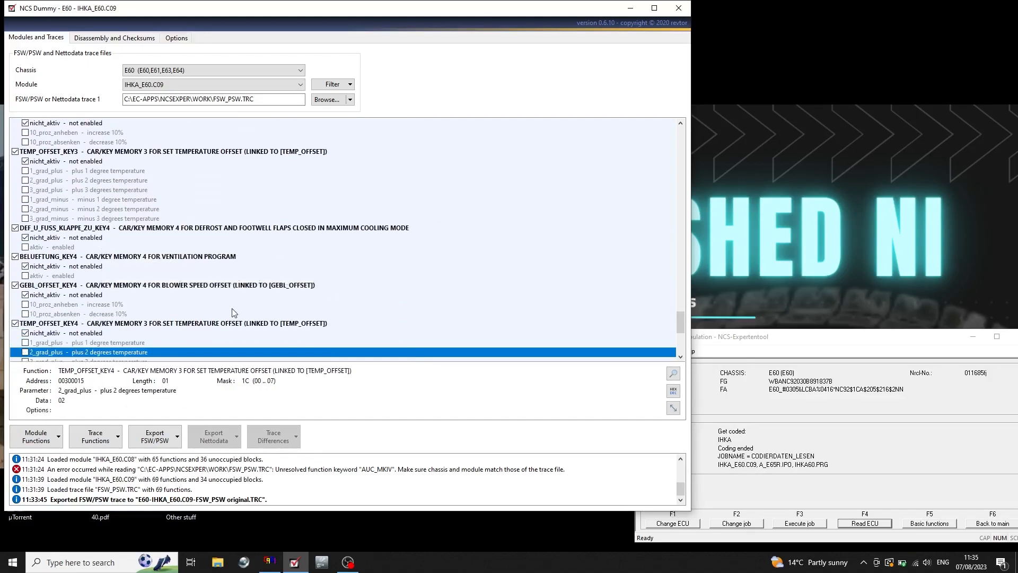
Export the modified IHKA coding as the trace manipulation file FSW_PSW.MAN.
{"action": "left_click_drag", "start_coordinate": [192, 9], "coordinate": [592, 21]}
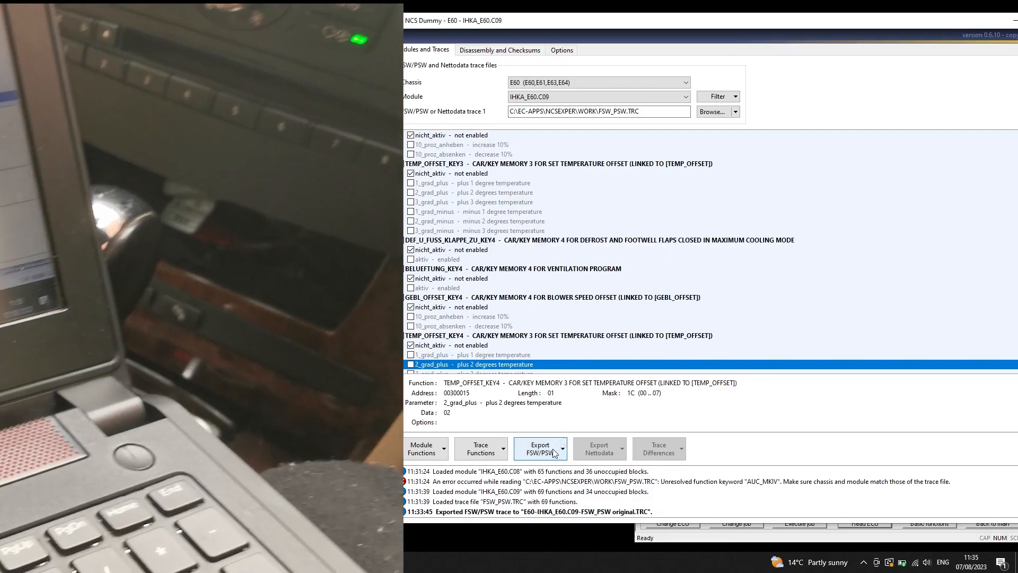
{"action": "left_click", "coordinate": [552, 449]}
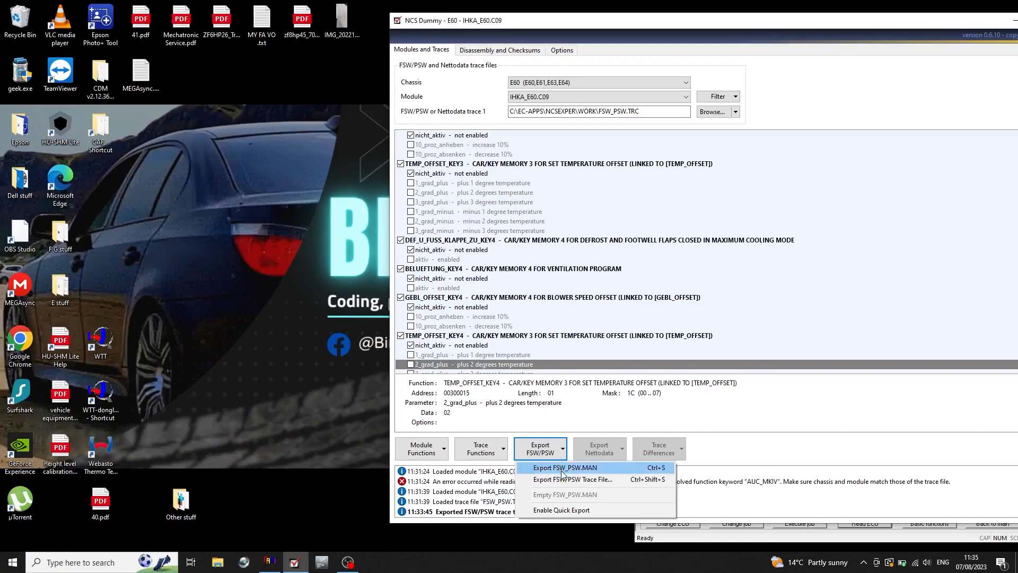
{"action": "left_click", "coordinate": [563, 467]}
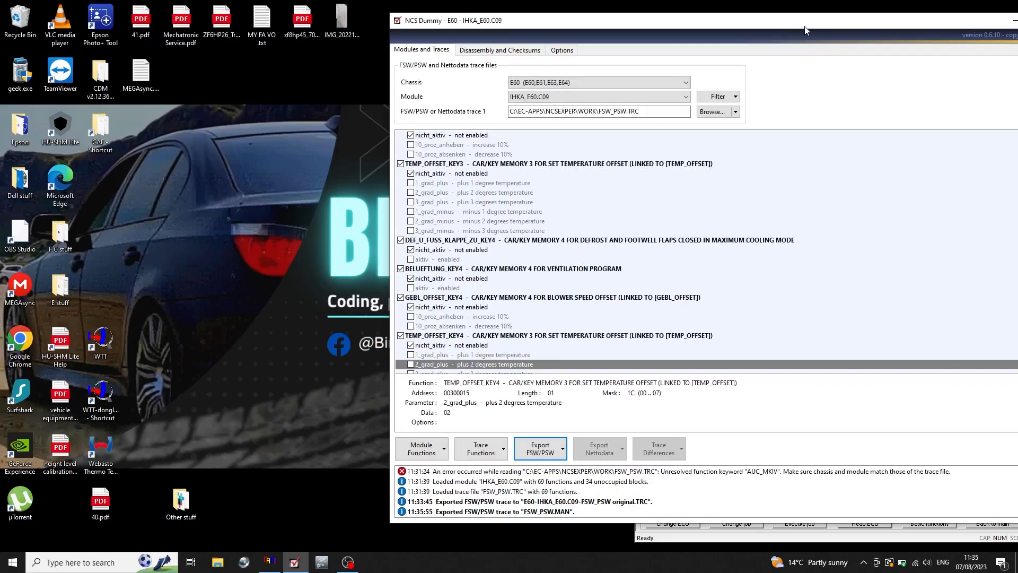
Switch to NCS-Expertentool, change the IHKA job to SG_CODIEREN and execute it to code the module.
{"action": "left_click_drag", "start_coordinate": [804, 31], "coordinate": [427, 35]}
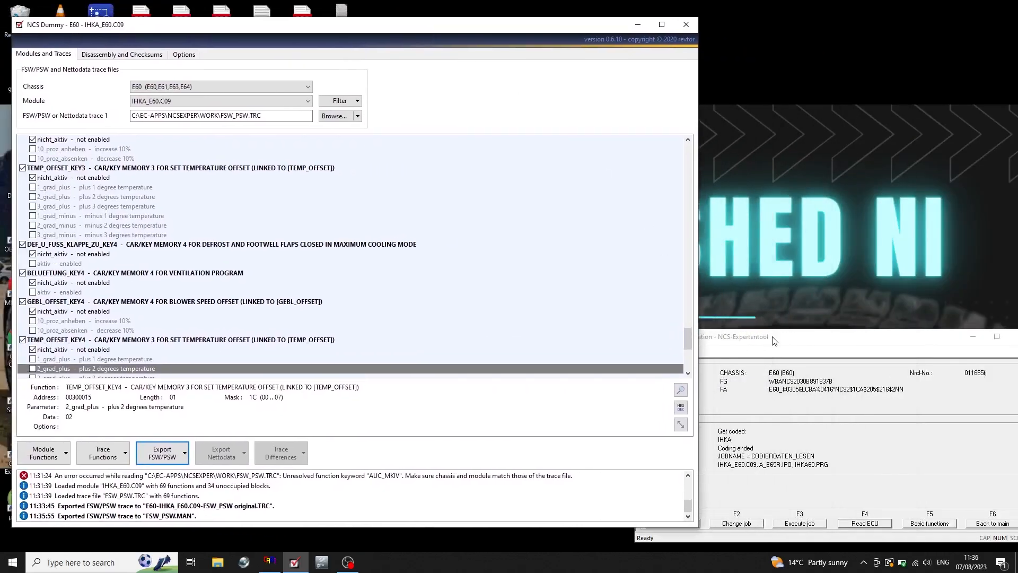
{"action": "left_click_drag", "start_coordinate": [772, 338], "coordinate": [756, 290]}
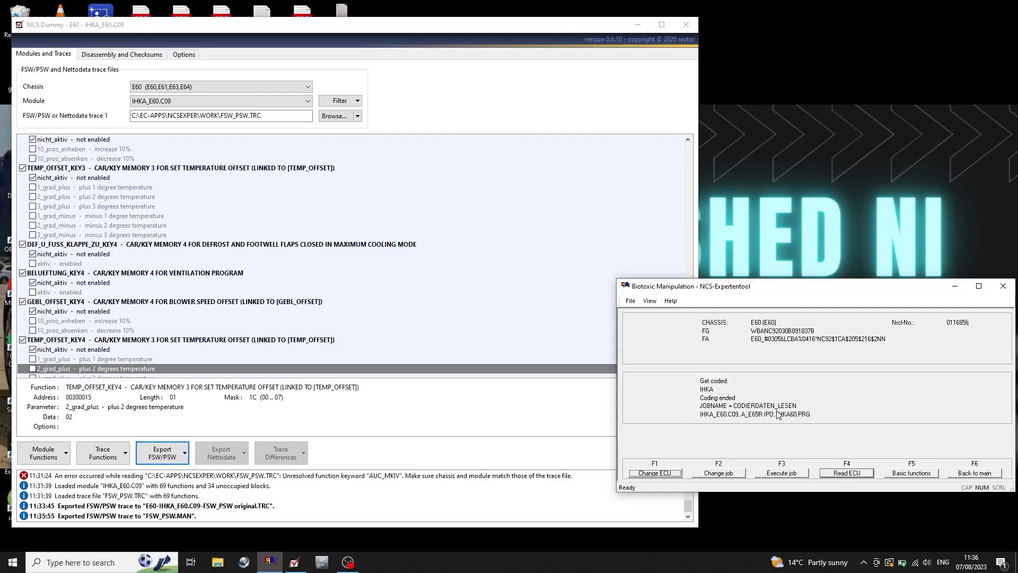
{"action": "left_click", "coordinate": [730, 473]}
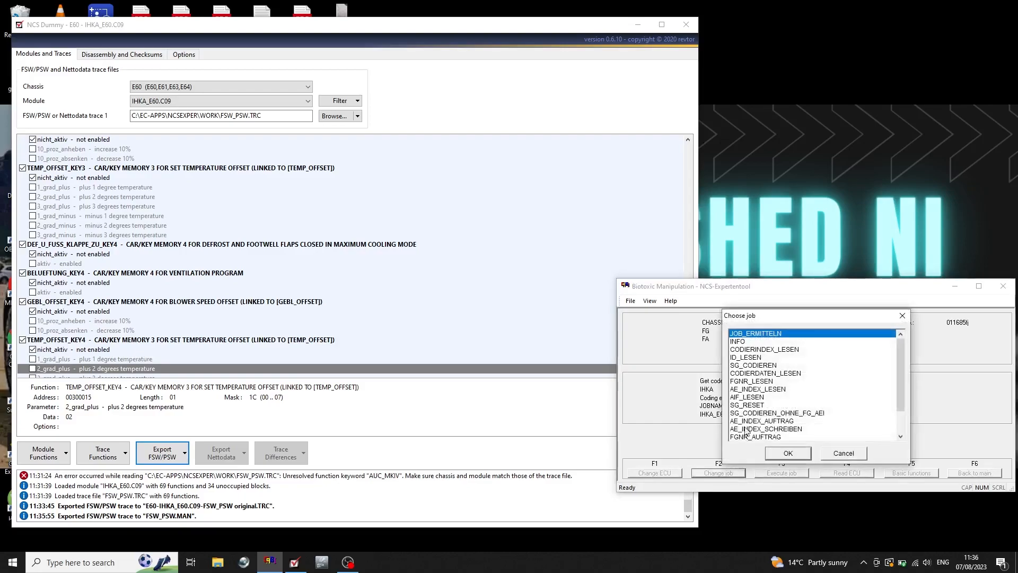
{"action": "left_click", "coordinate": [761, 366]}
{"action": "left_click", "coordinate": [788, 455]}
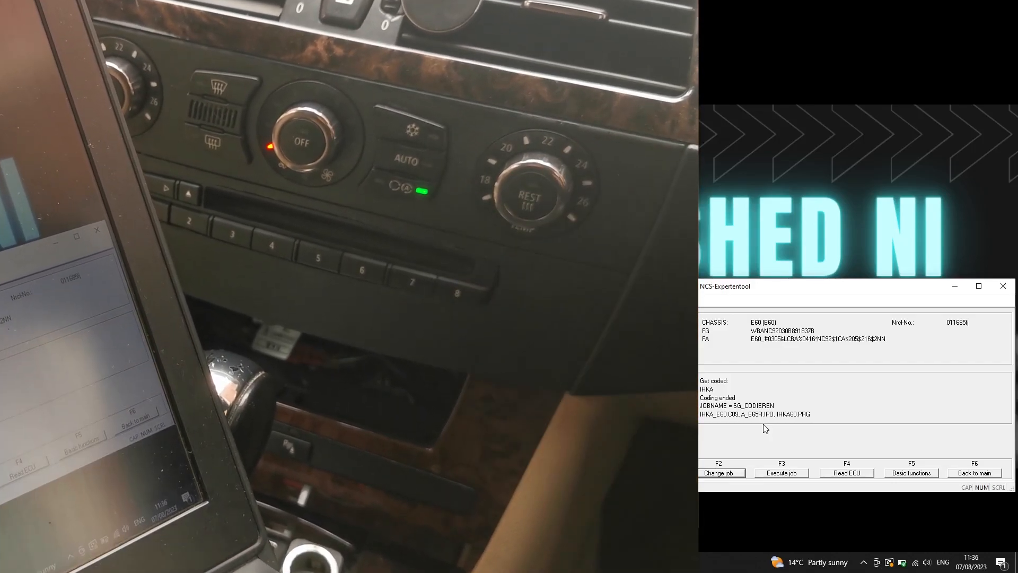
{"action": "left_click", "coordinate": [788, 473]}
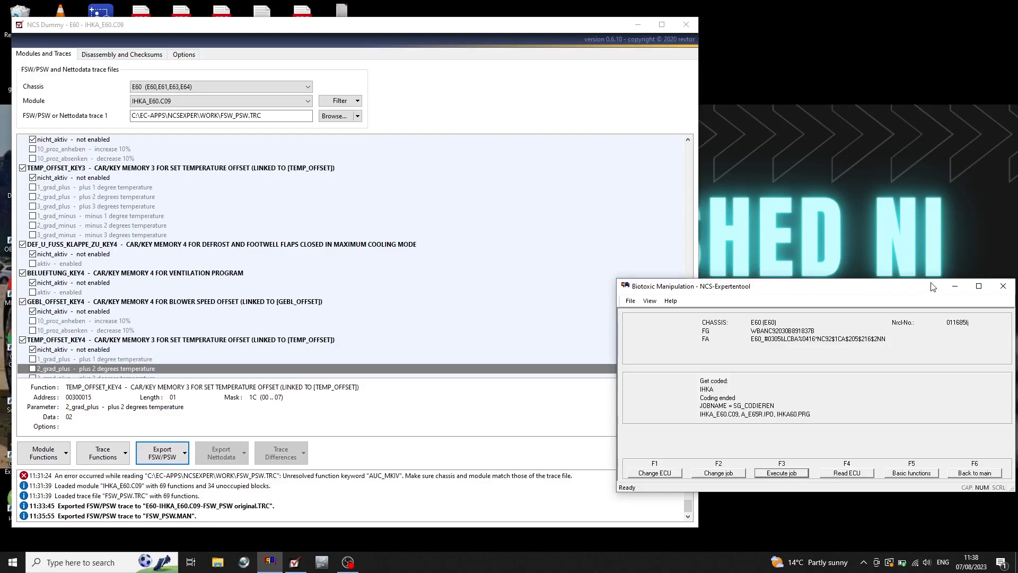
Close NCS-Expertentool and NCS Dummy, agreeing to empty the trace manipulation file FSW_PSW.MAN.
{"action": "left_click_drag", "start_coordinate": [914, 287], "coordinate": [712, 122]}
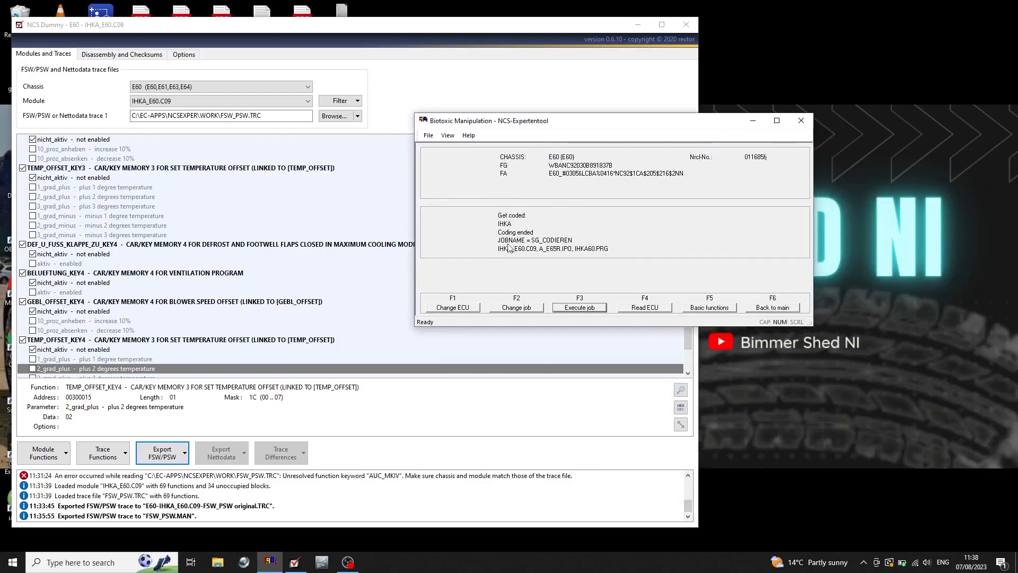
{"action": "left_click", "coordinate": [800, 121]}
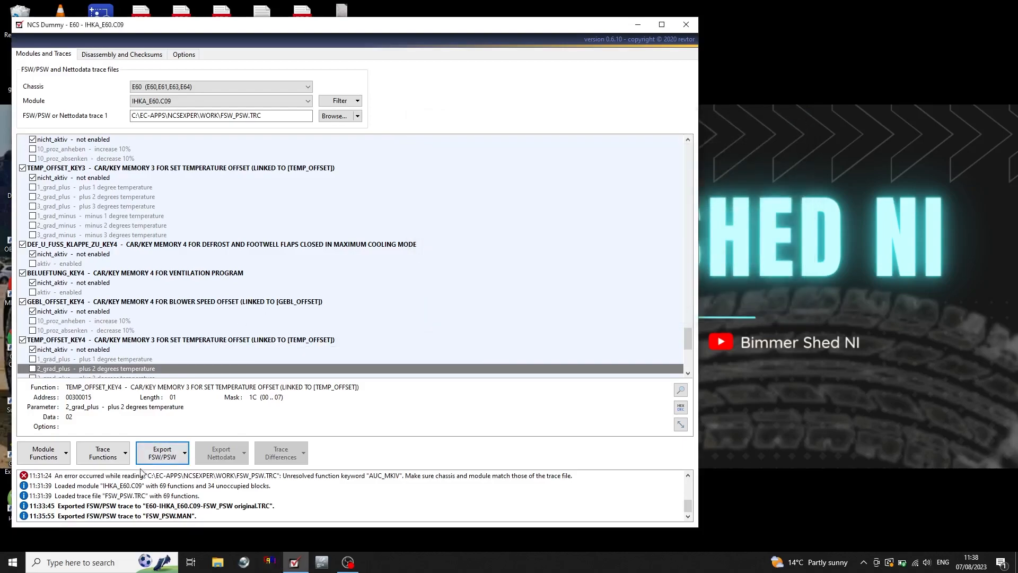
{"action": "left_click", "coordinate": [172, 461]}
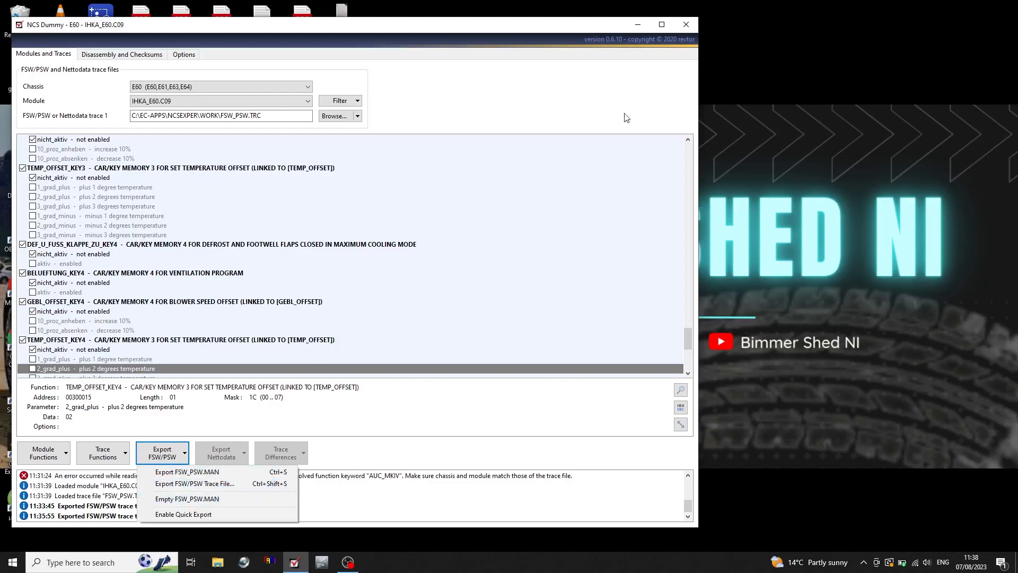
{"action": "left_click", "coordinate": [686, 27]}
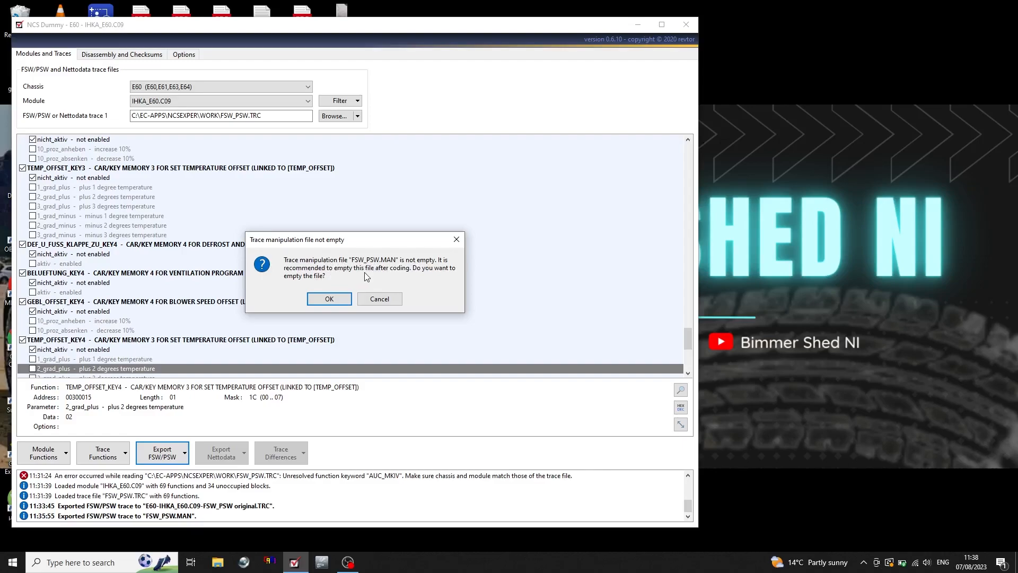
{"action": "left_click", "coordinate": [330, 299]}
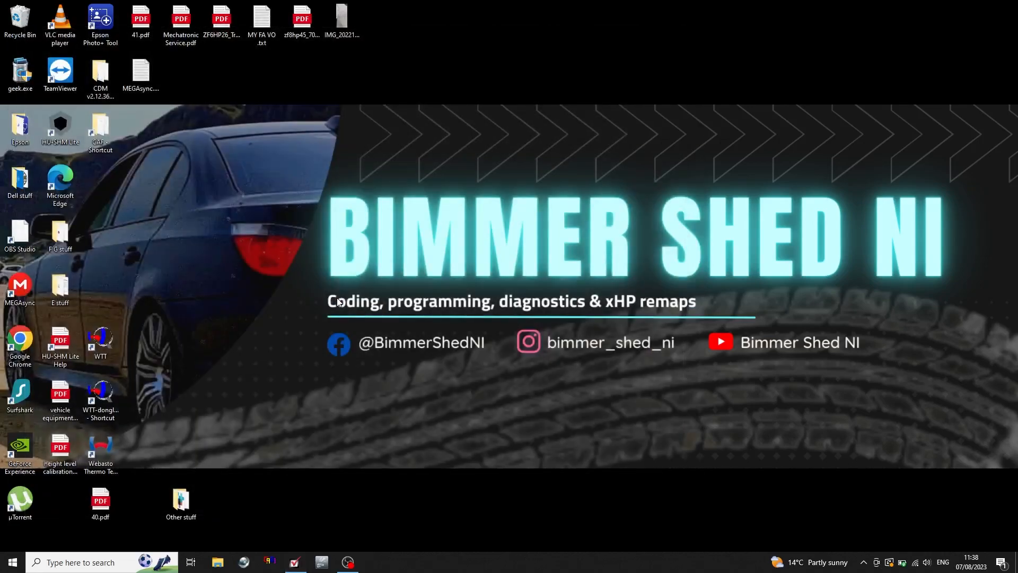